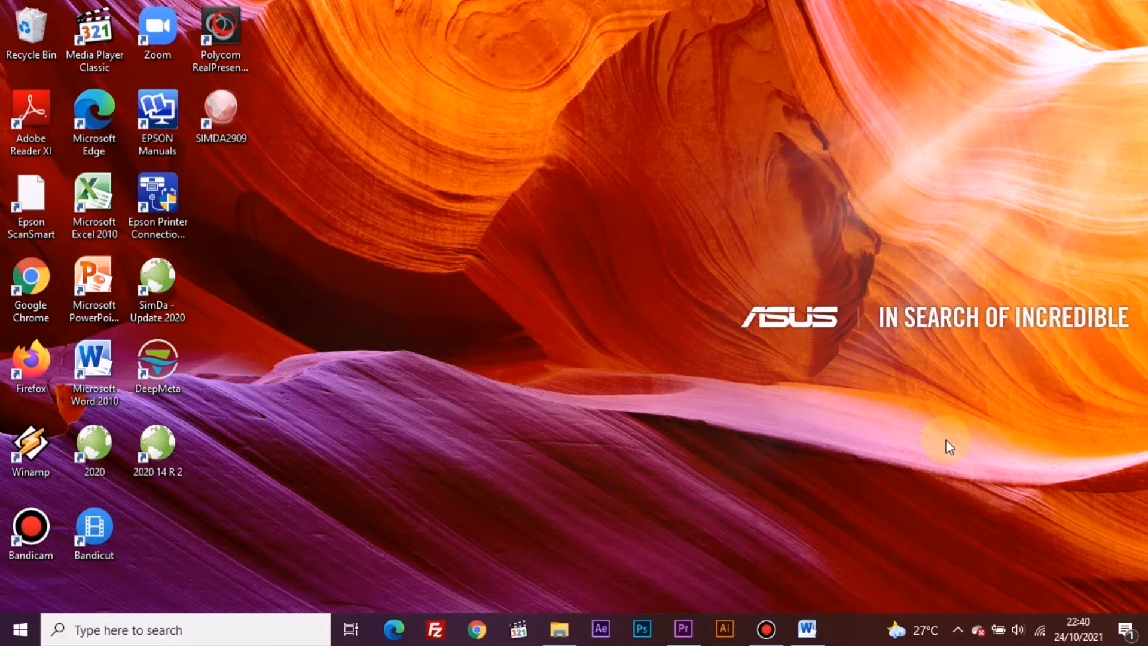
- Open the Shutterstock website in Chrome and go to the contributor site for selling content
left_click(476, 629)
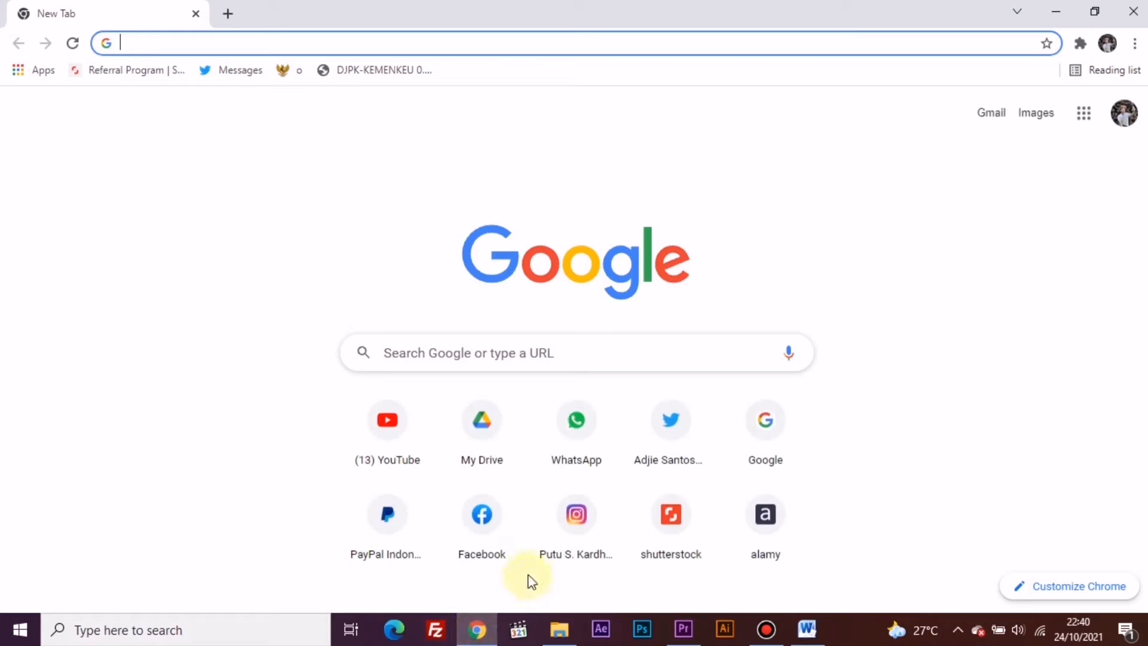
left_click(680, 541)
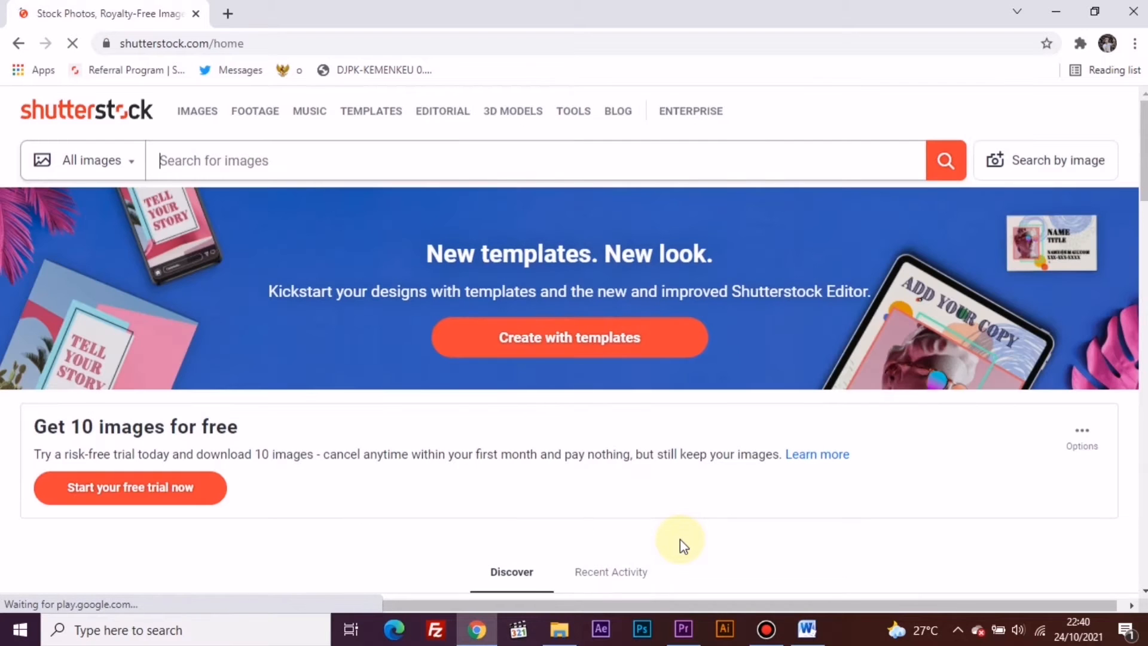
scroll(680, 539, "down", 10)
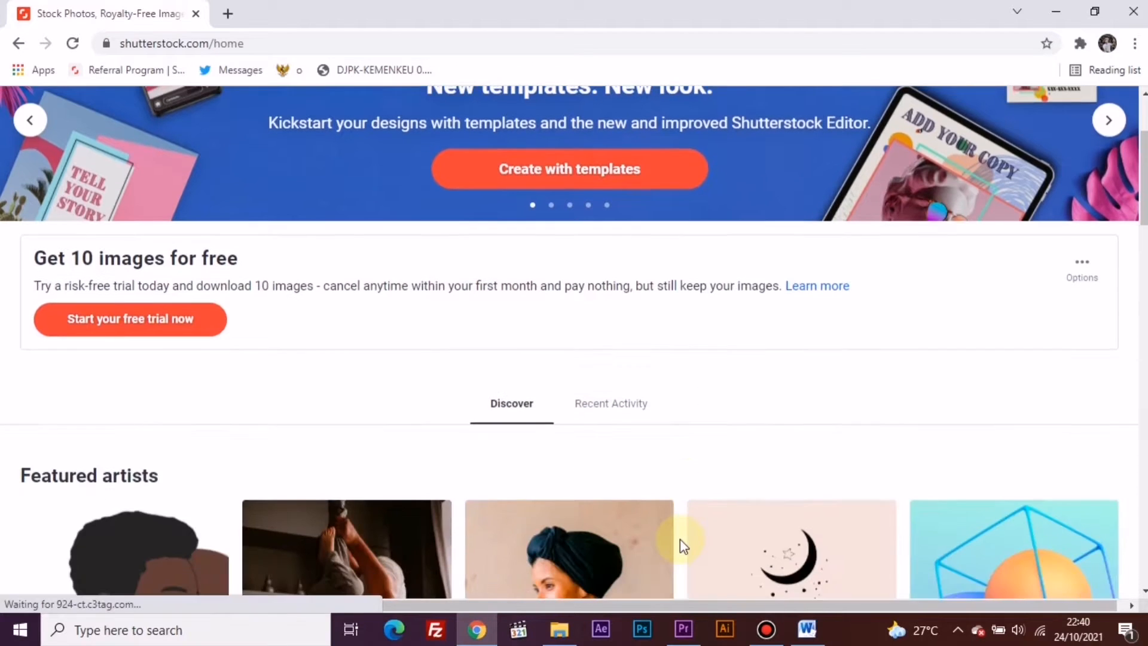
scroll(682, 546, "down", 15)
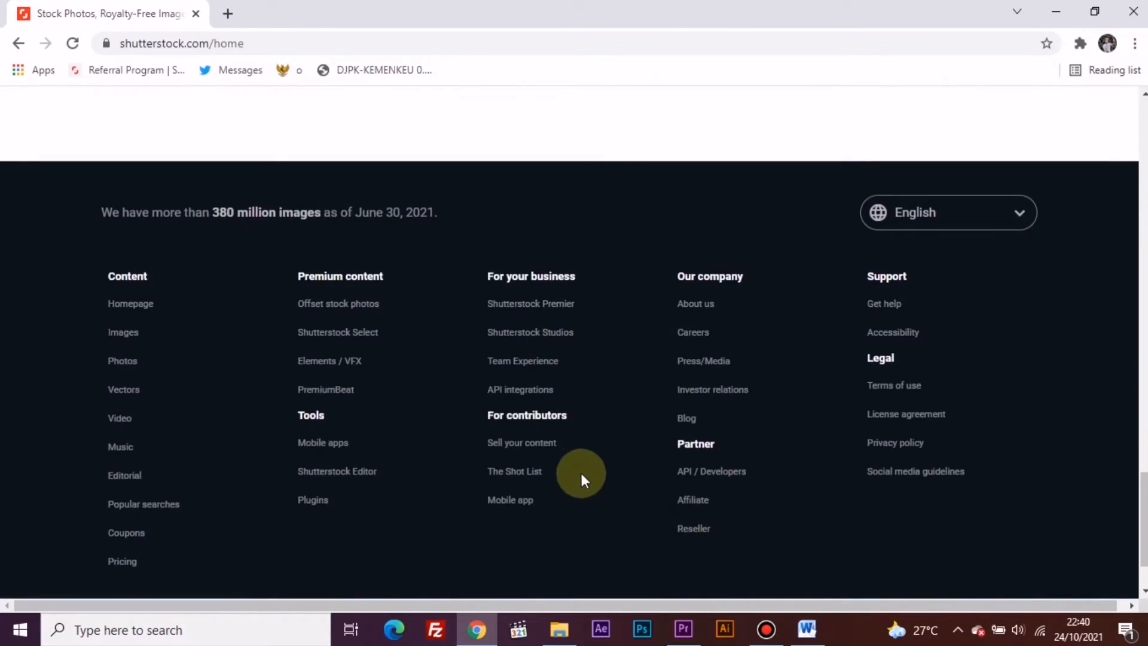
left_click(514, 446)
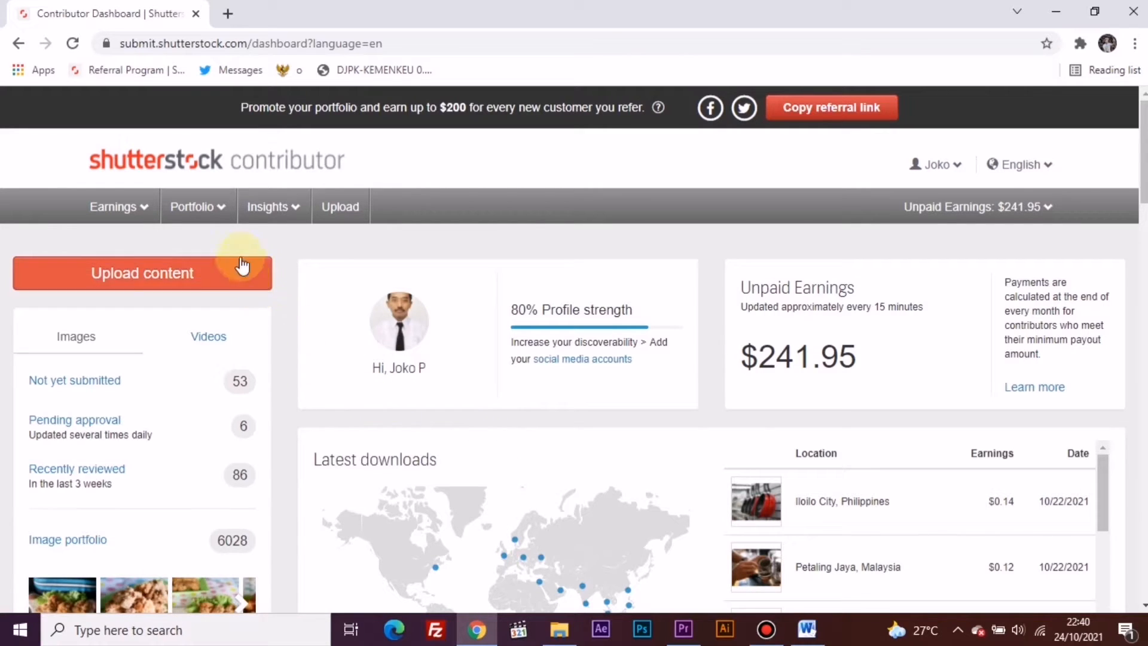
- Open the portfolio's Catalog Manager from the contributor dashboard
mouse_move(217, 214)
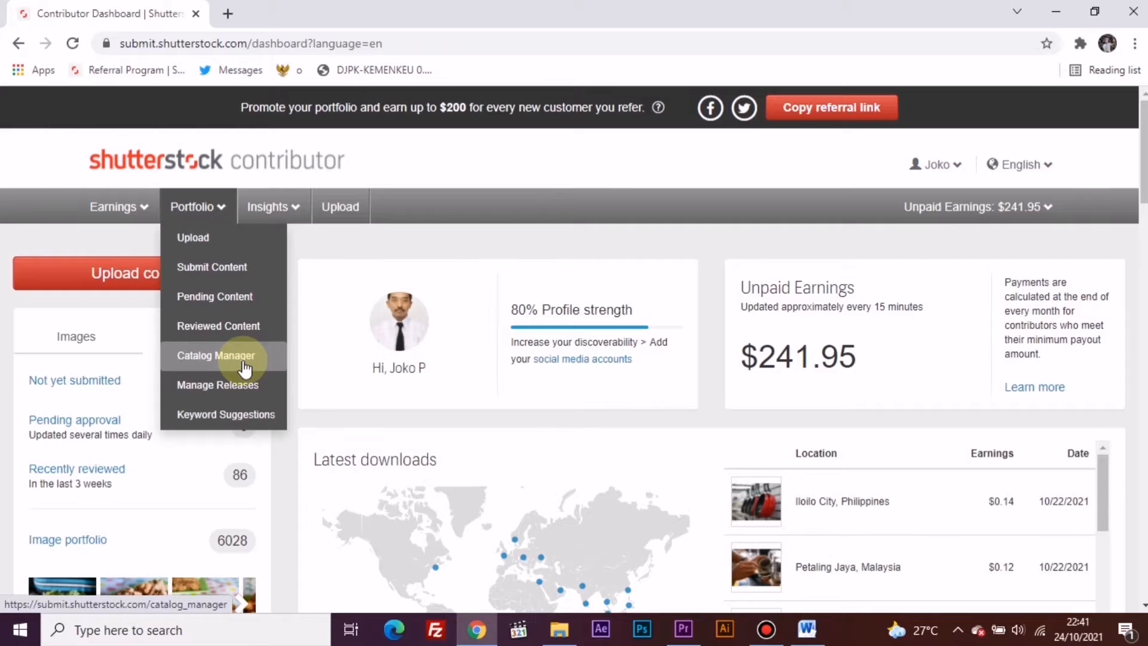
left_click(245, 368)
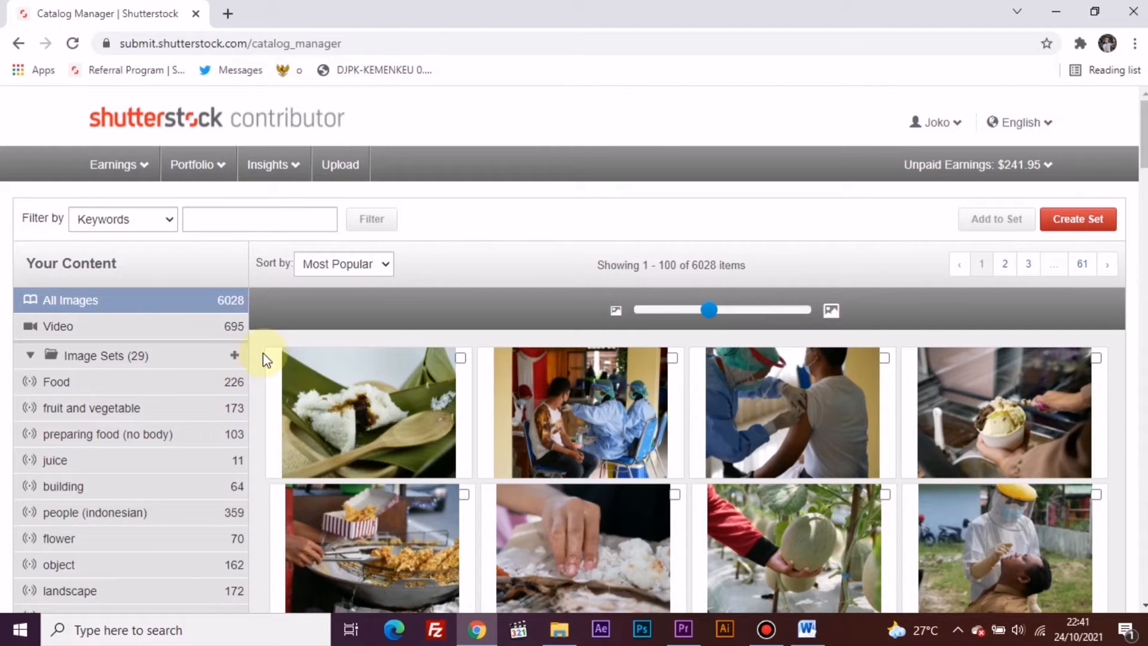
left_click(199, 175)
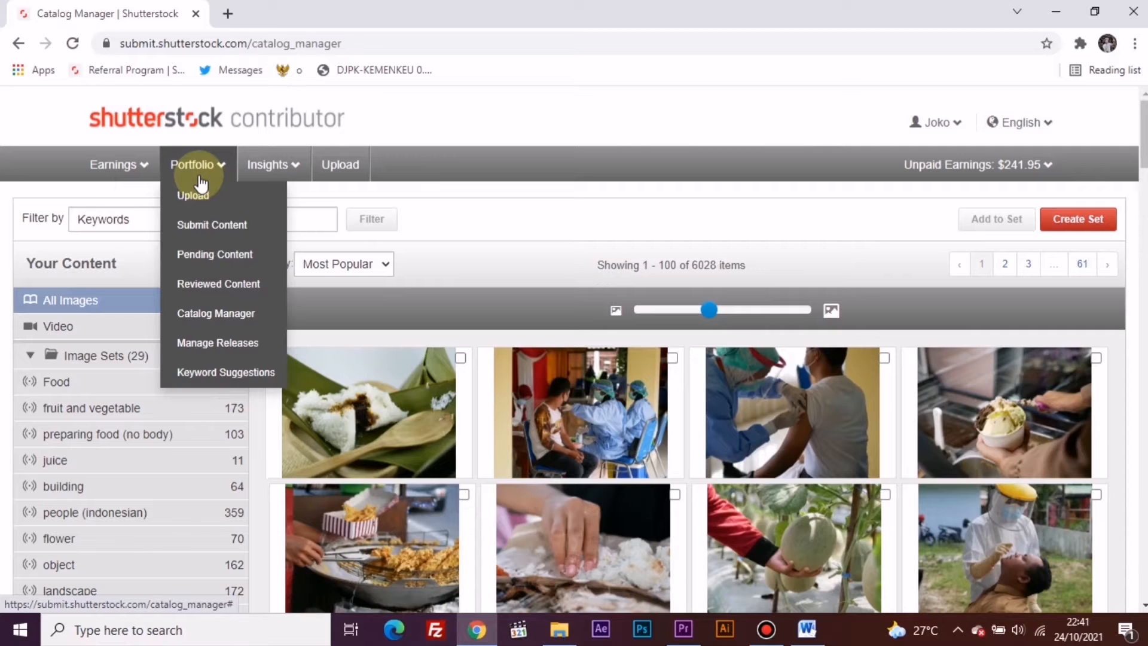
left_click(199, 323)
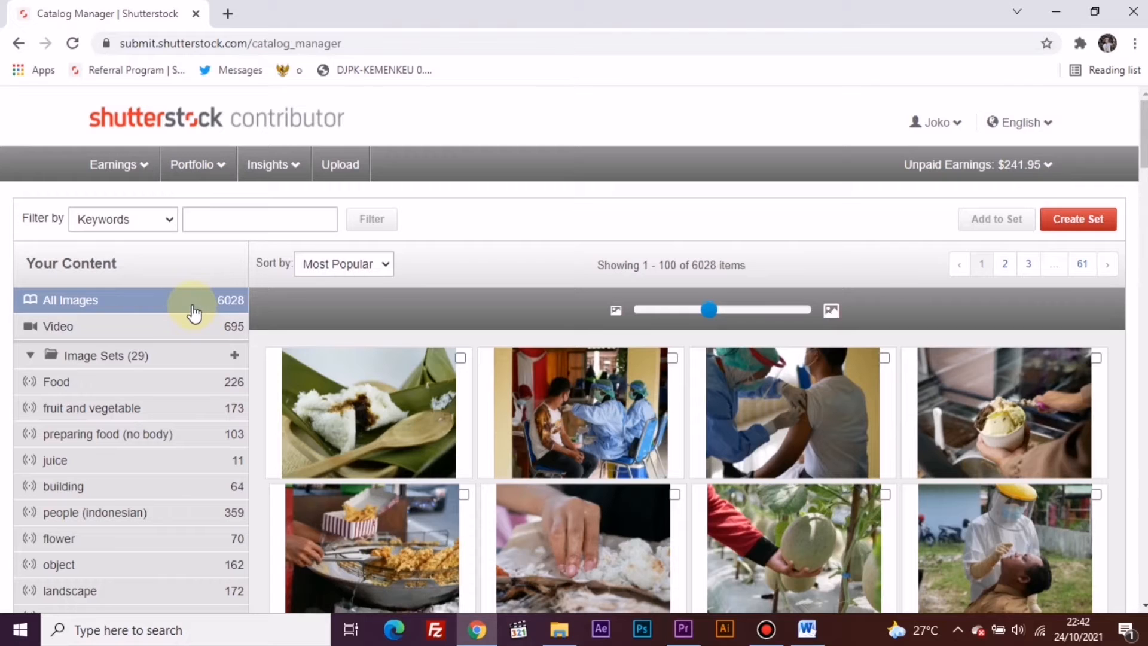
- Browse the video catalog and the Food, fruit and vegetable, preparing food (no body), juice and building image sets
left_click(187, 332)
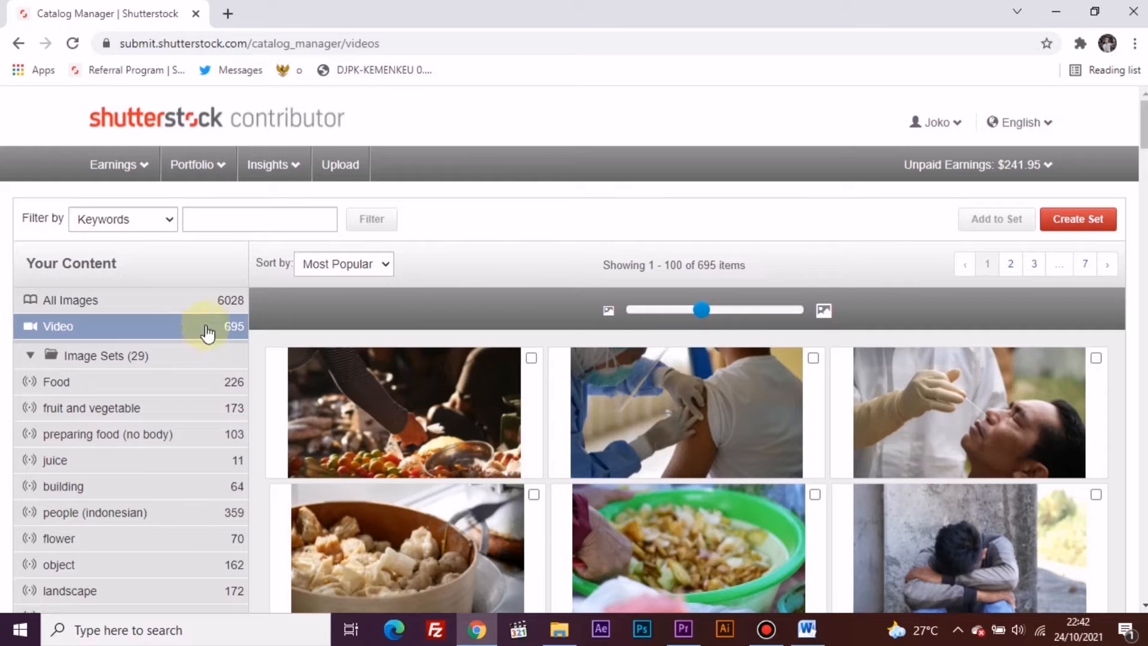
left_click(68, 396)
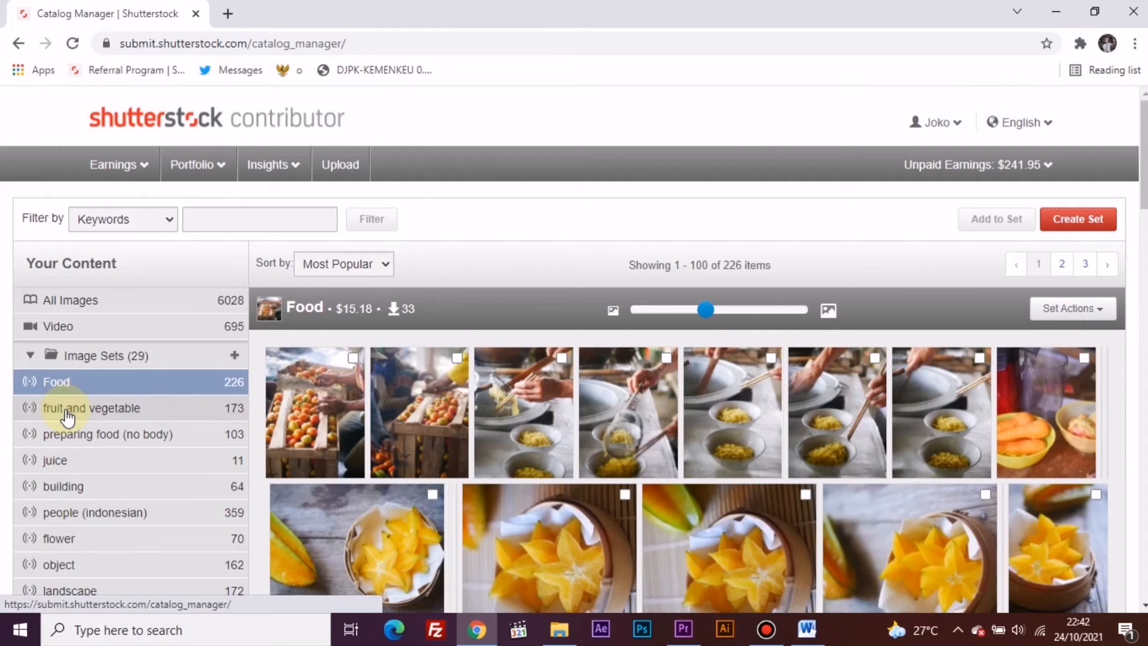
left_click(67, 417)
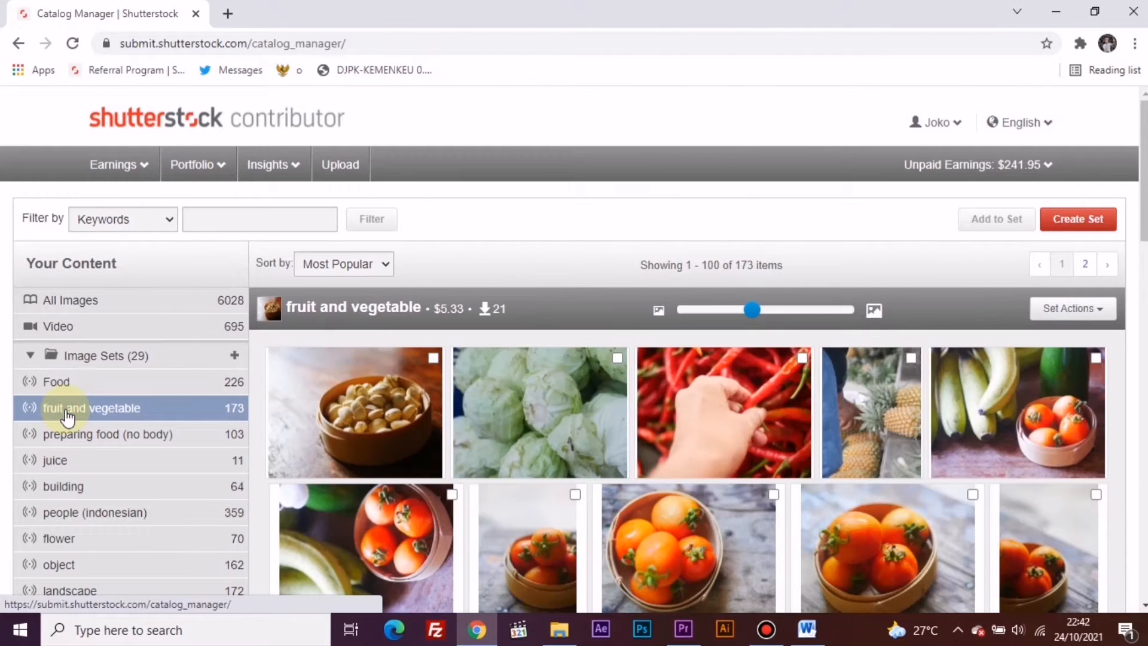
left_click(67, 436)
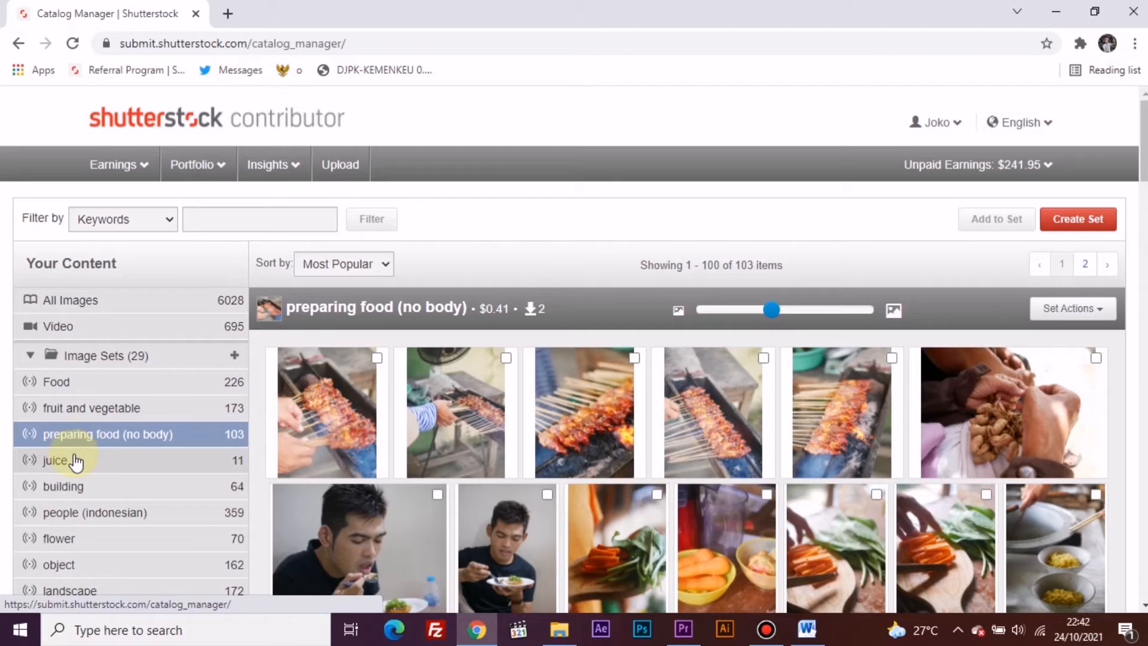
left_click(75, 462)
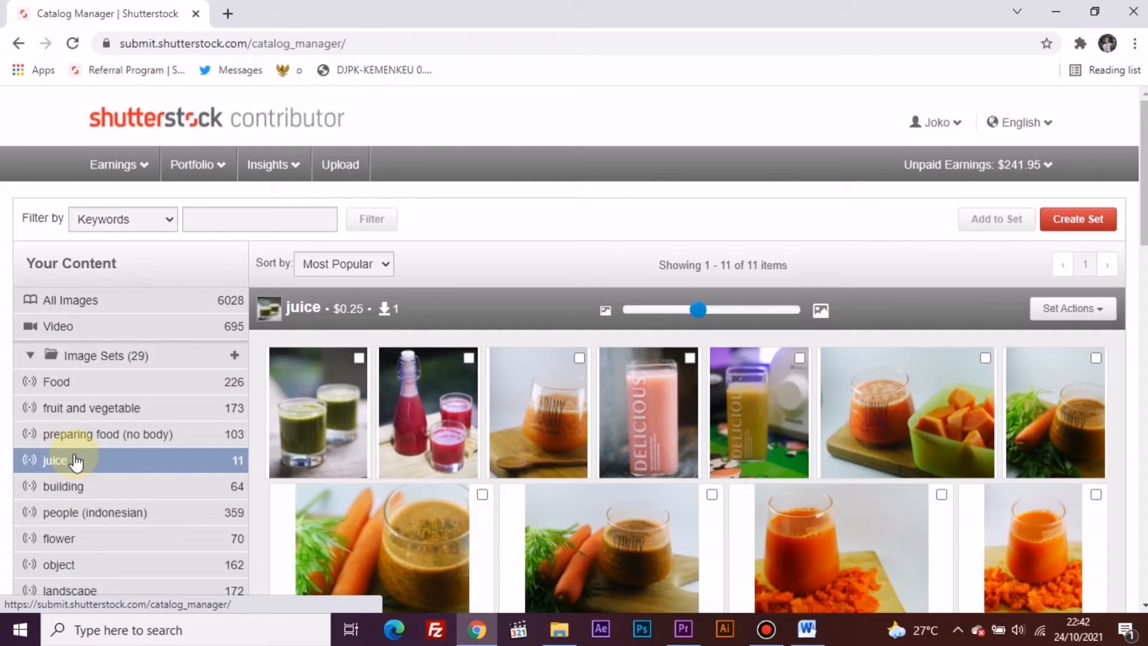
left_click(90, 488)
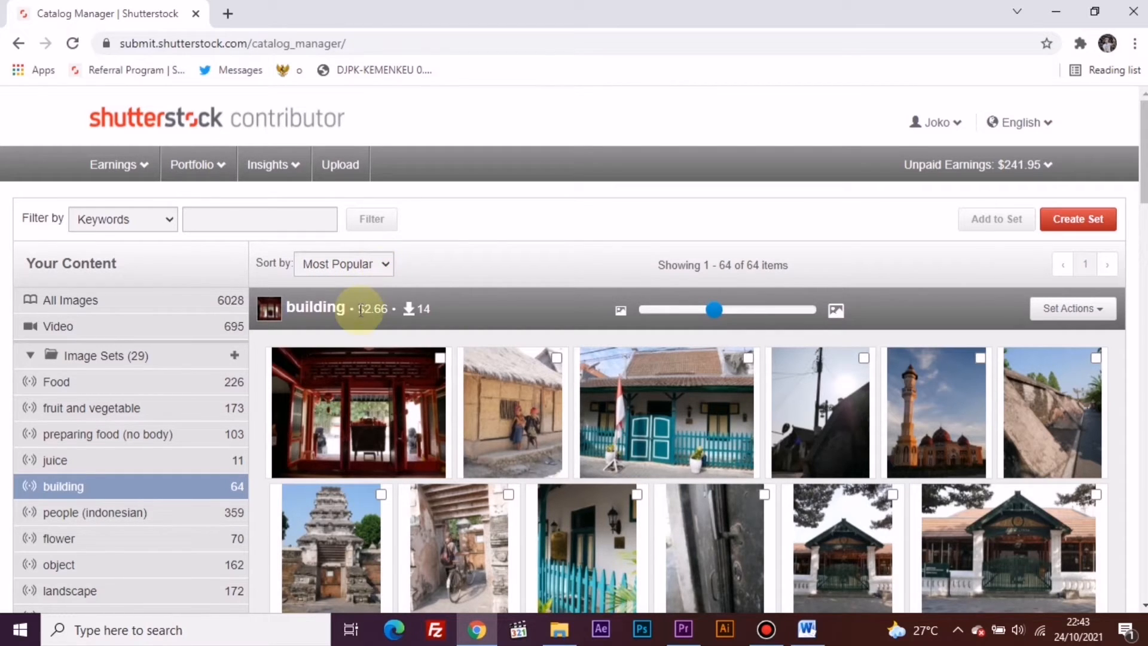
- Return to the full image collection and check the available sort orders
left_click(91, 304)
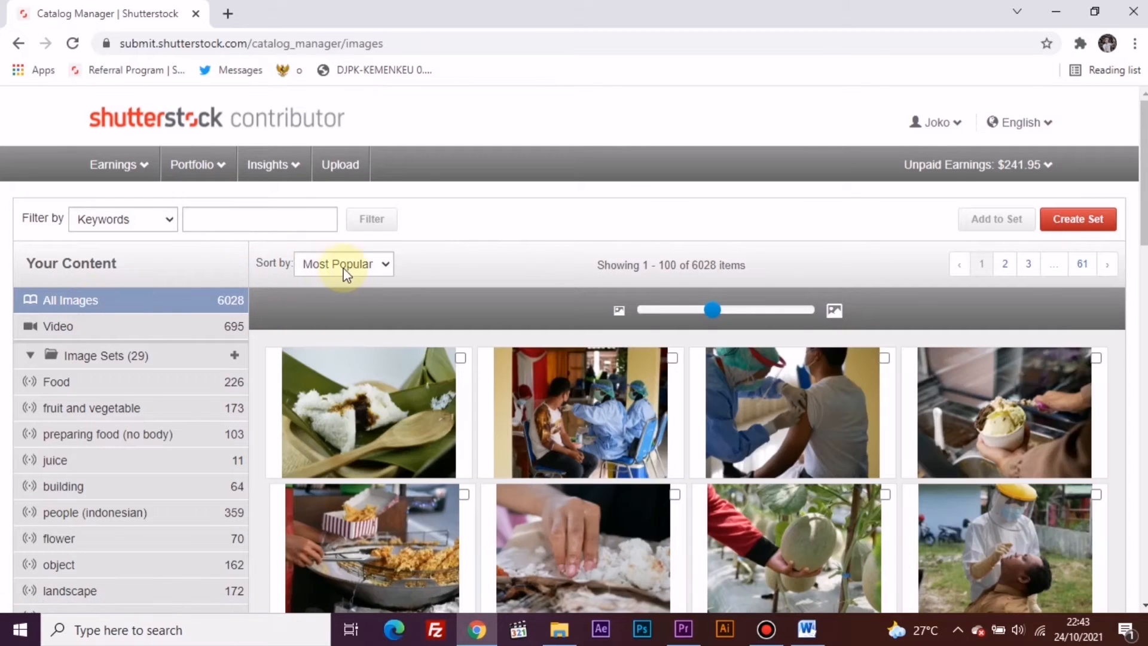
left_click(350, 273)
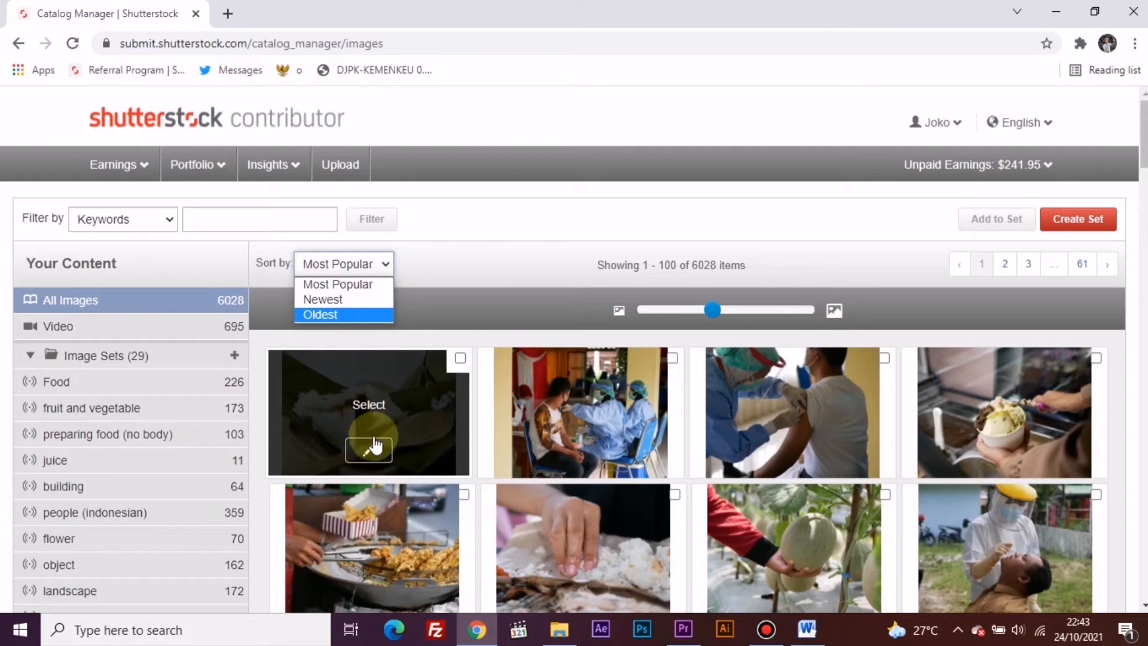
left_click(469, 277)
- Review the description and keywords of the first image in its editor, and save the content before closing it
mouse_move(397, 418)
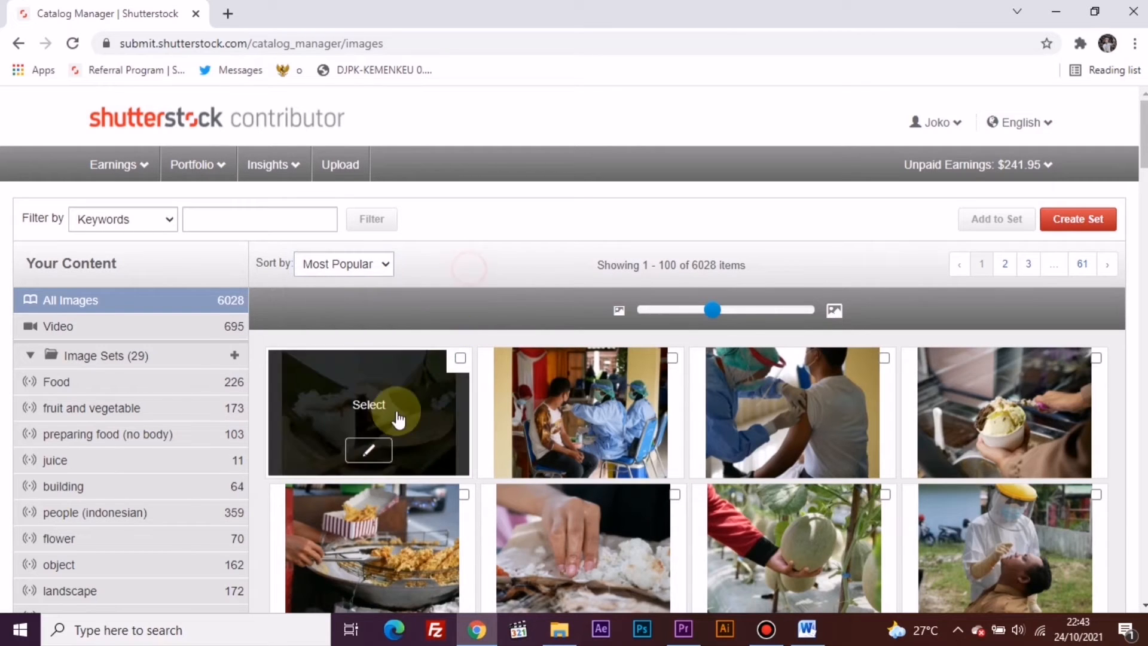
left_click(370, 450)
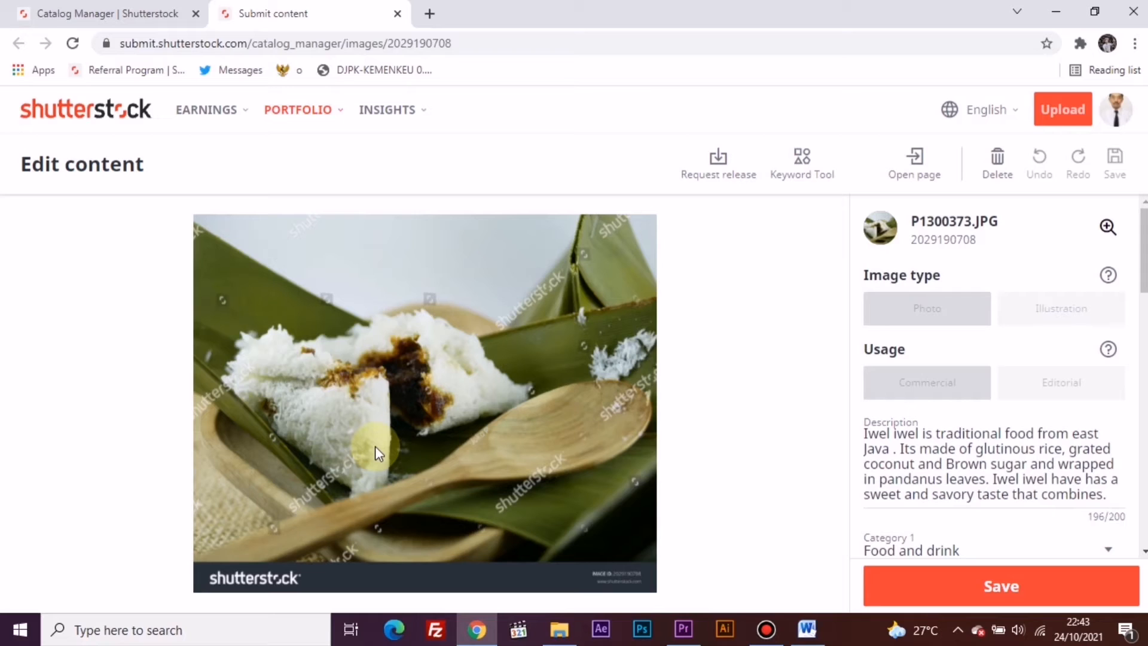
left_click(961, 440)
scroll(963, 440, "down", 3)
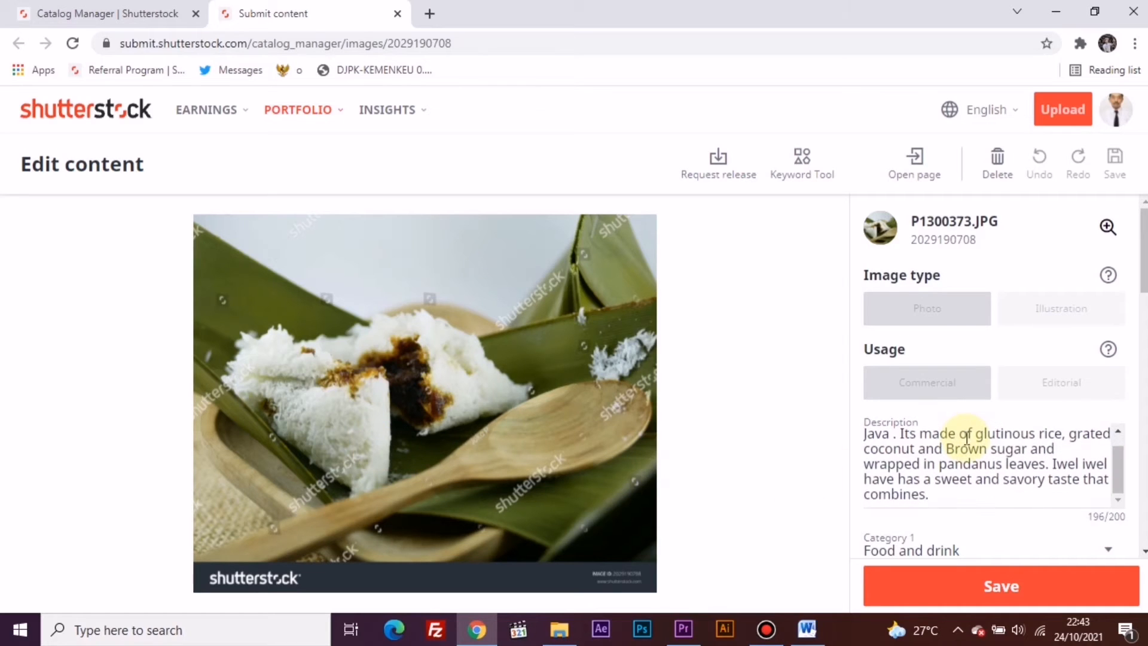
scroll(967, 439, "down", 5)
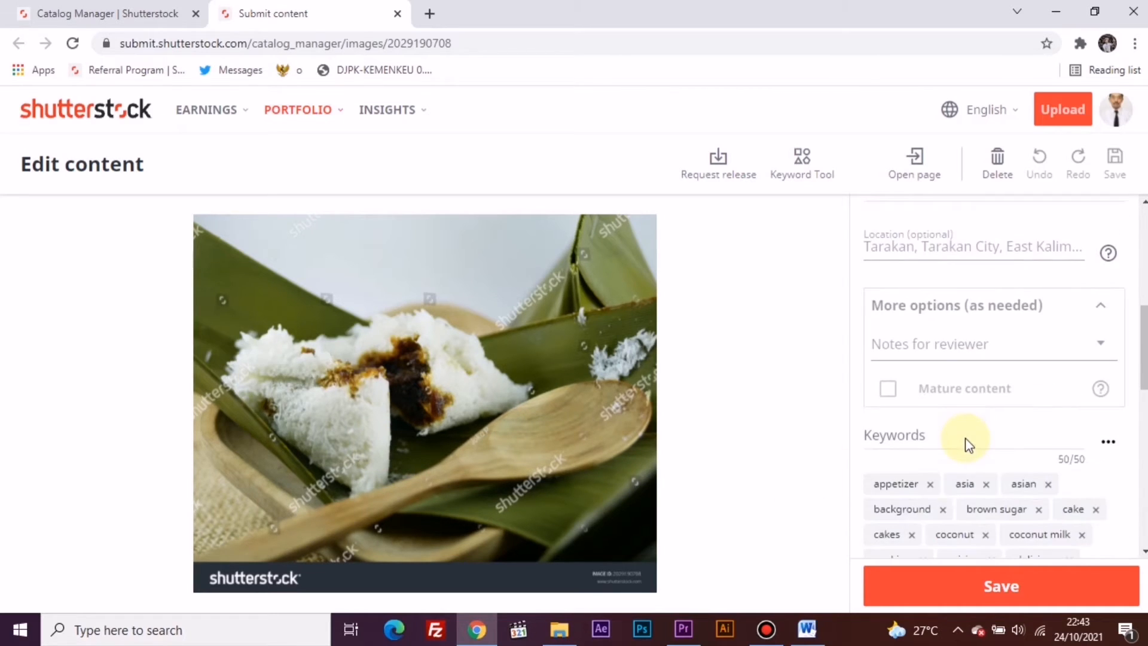
scroll(968, 444, "down", 8)
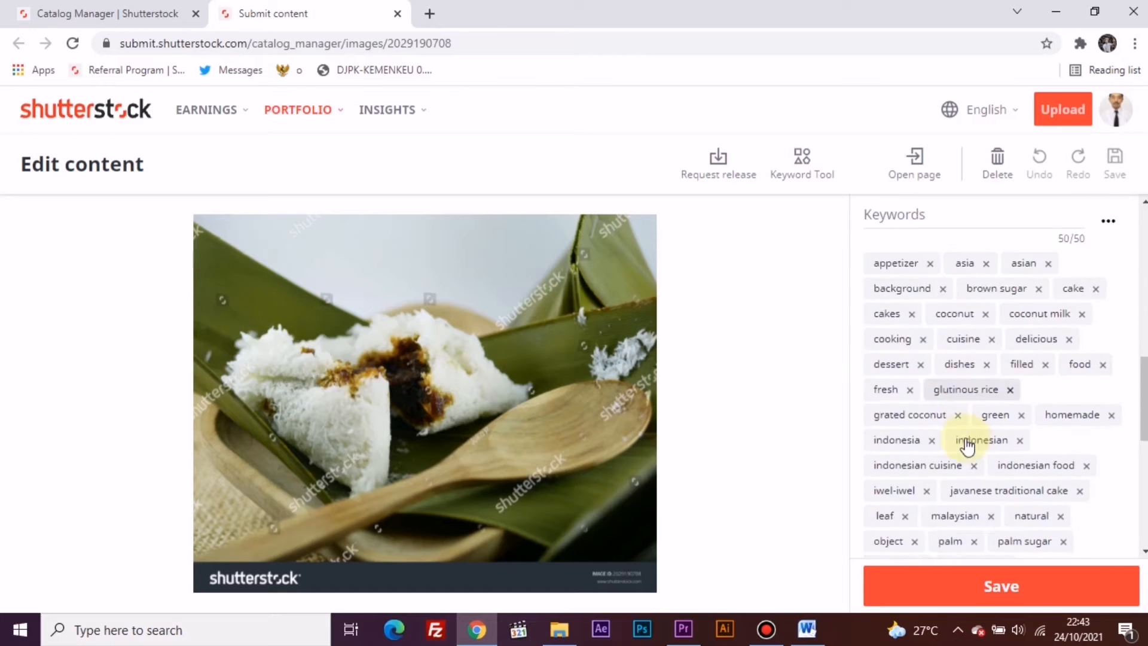
scroll(969, 443, "down", 3)
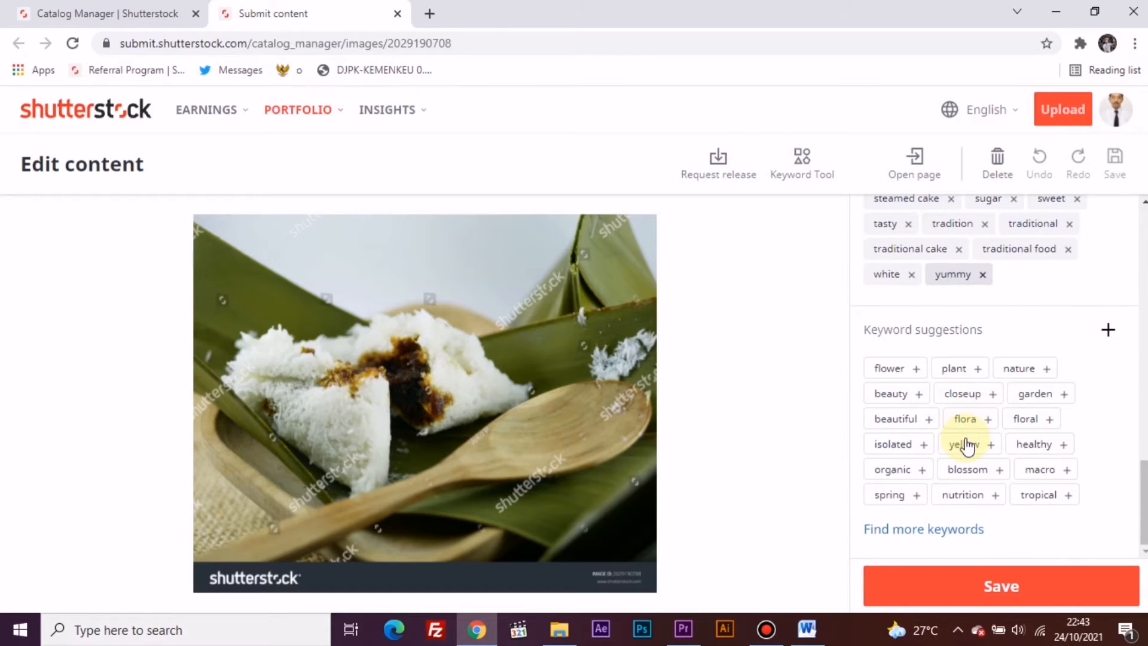
left_click(973, 588)
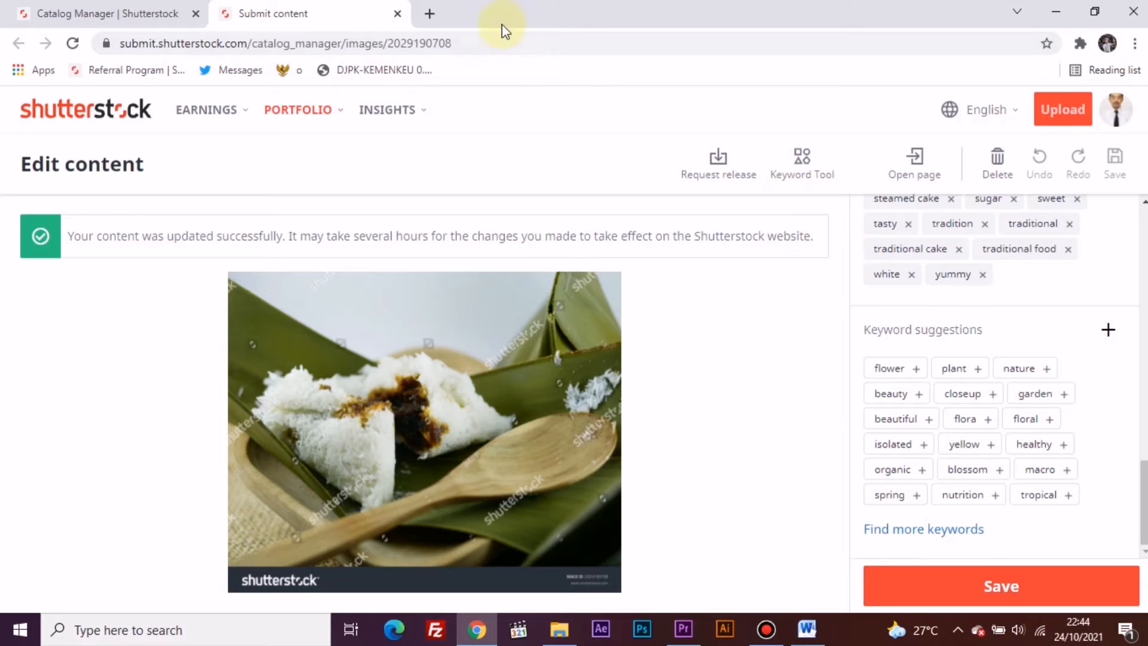
left_click(397, 13)
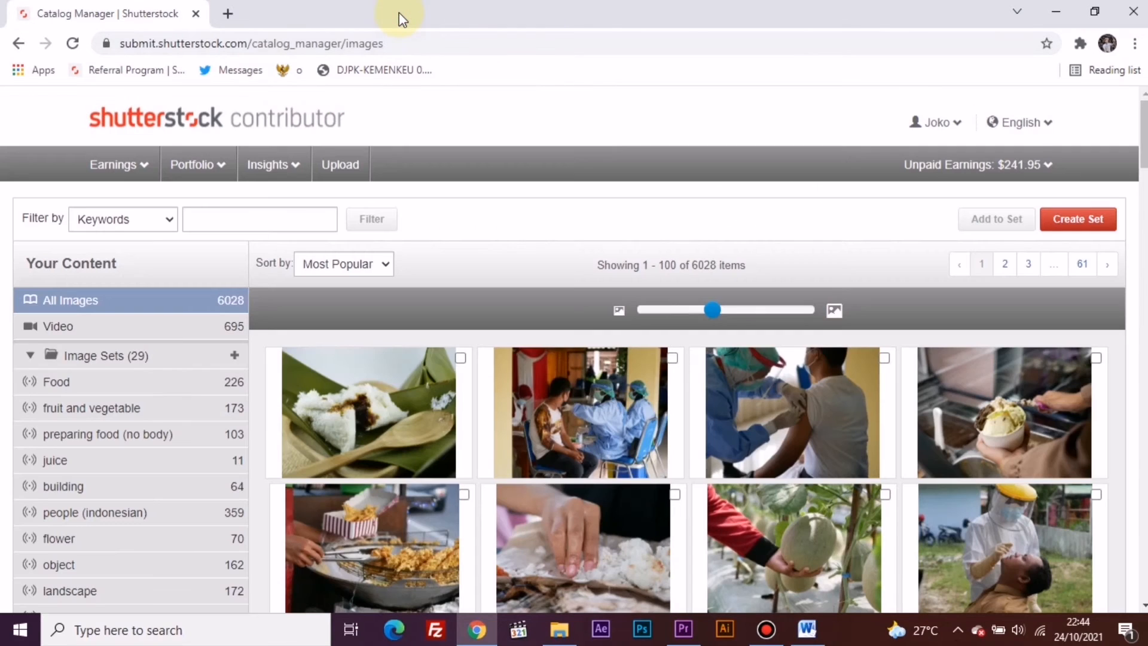
- Filter the video catalog by the keyword "Little egret"
left_click(314, 228)
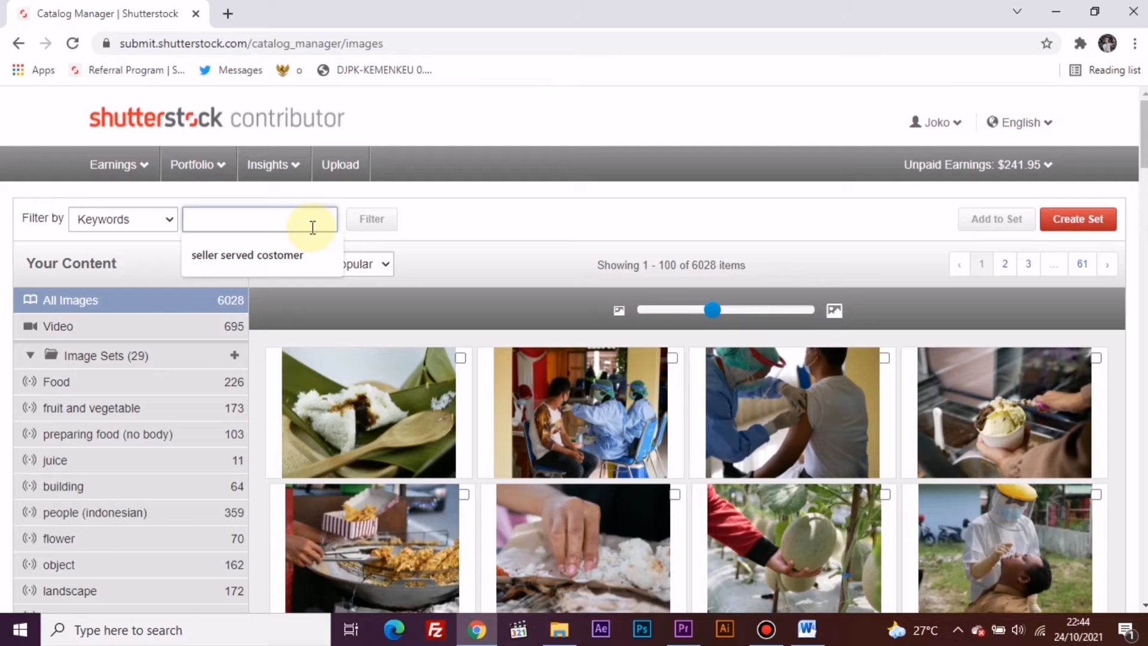
left_click(185, 332)
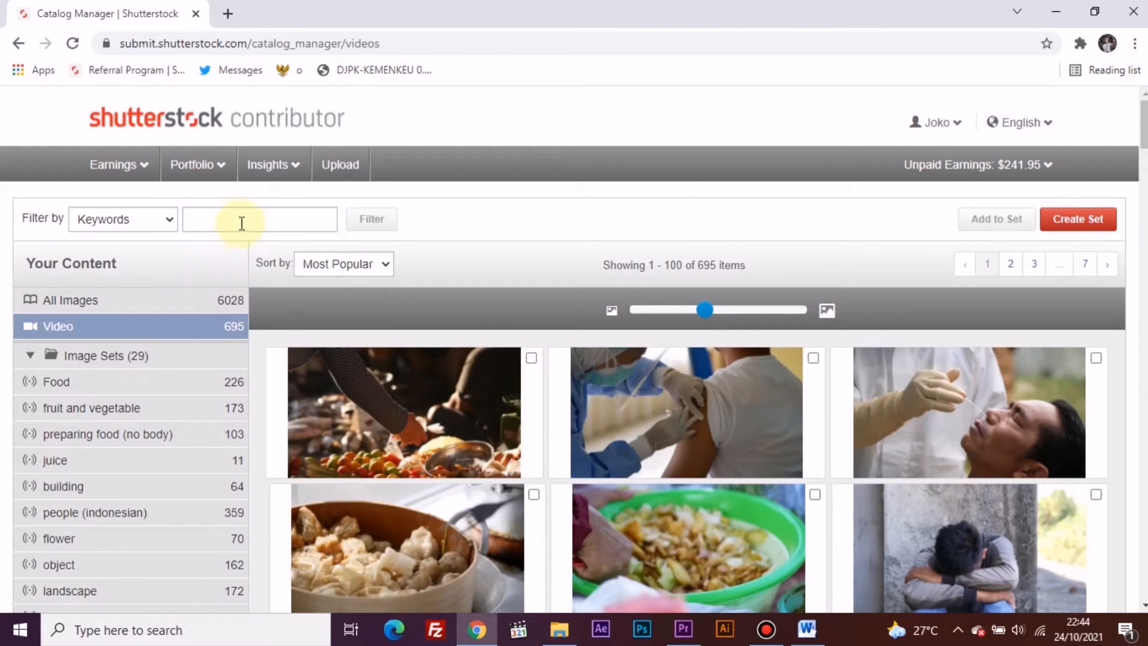
left_click(241, 222)
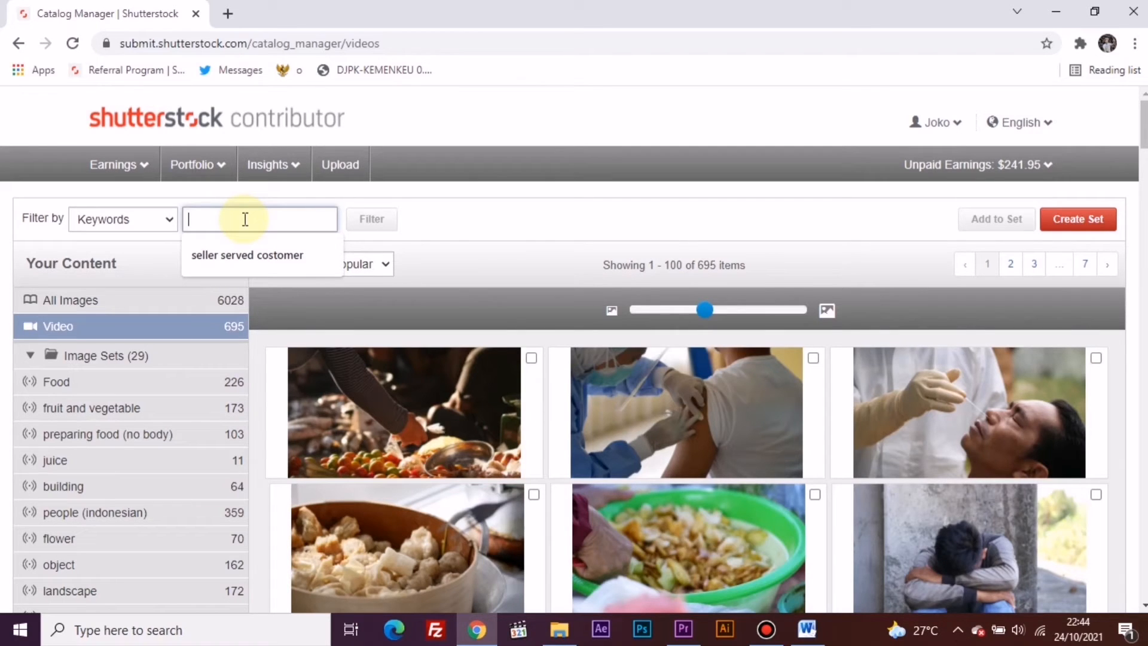
type("Little egret")
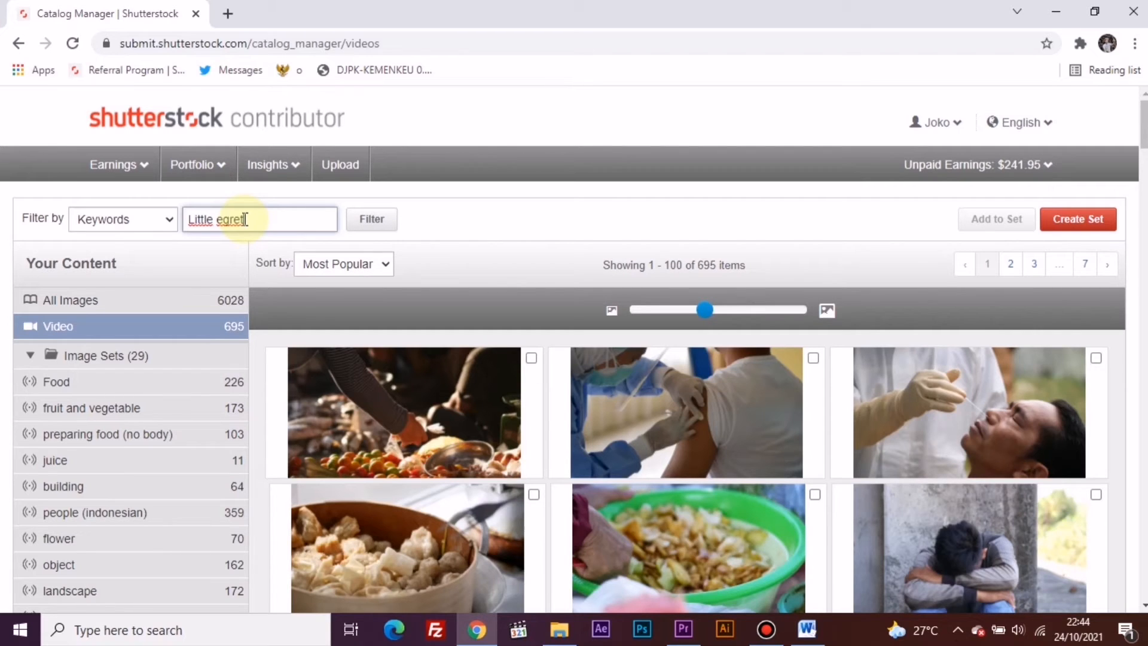
left_click(388, 232)
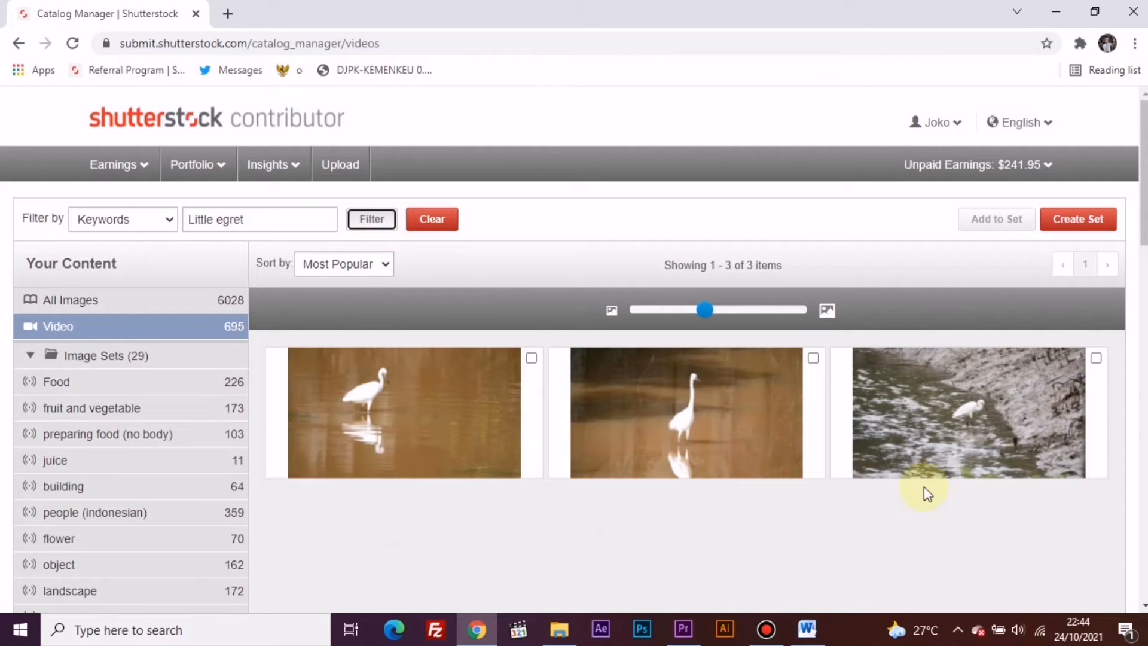
- Open the third and first little egret videos for editing in separate tabs
left_click(967, 450)
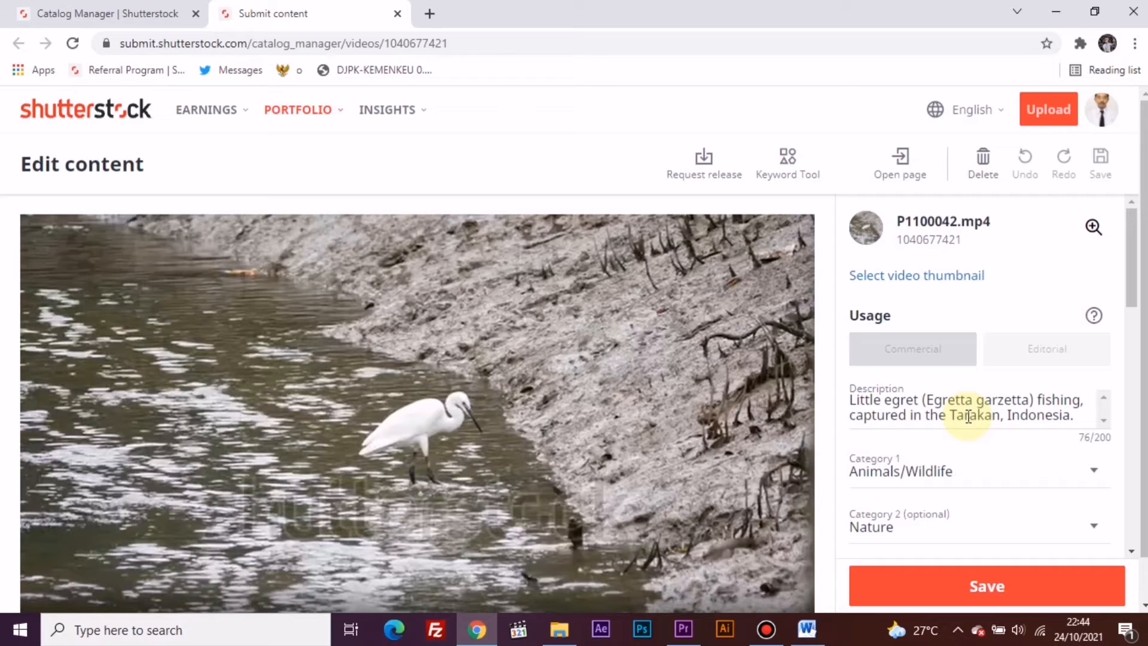
left_click(67, 12)
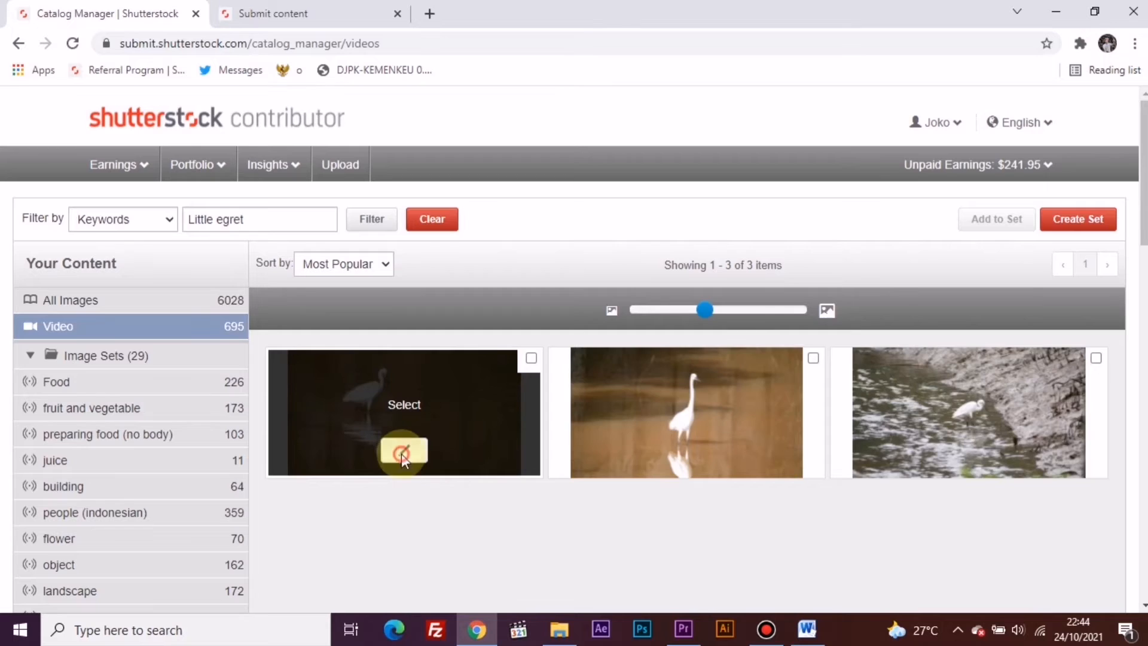
left_click(401, 454)
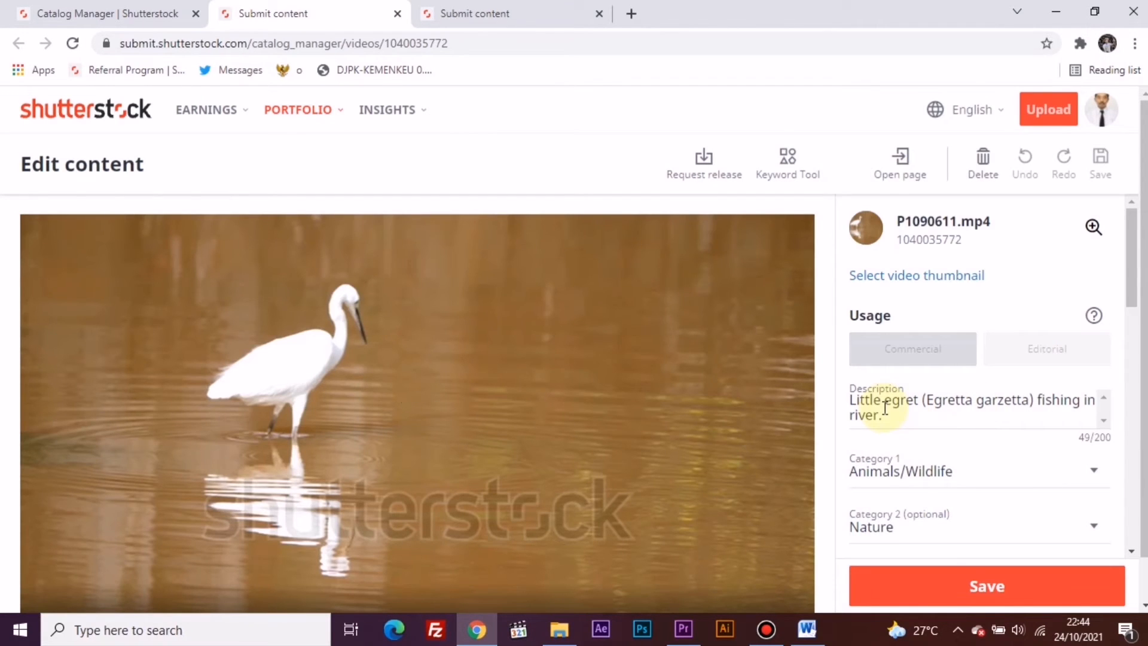
- Copy the description of P1090611.mp4 and open the ImStocker keyword tool in a new browser tab
scroll(885, 404, "down", 3)
scroll(885, 410, "up", 2)
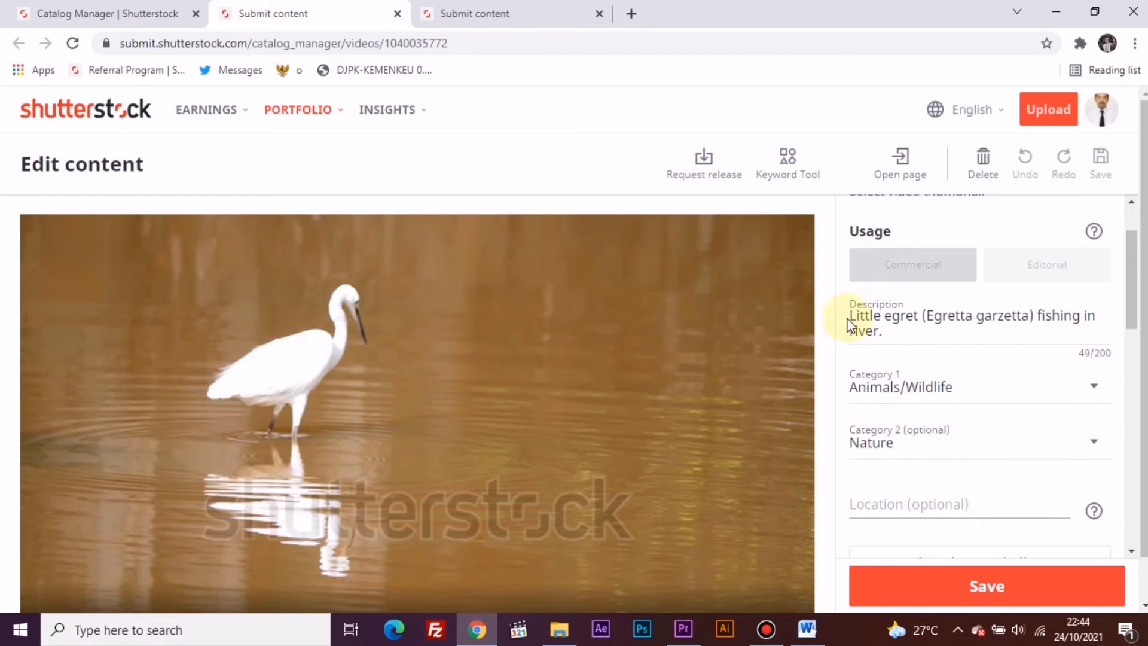
left_click_drag(852, 320, 913, 335)
key("ctrl+c")
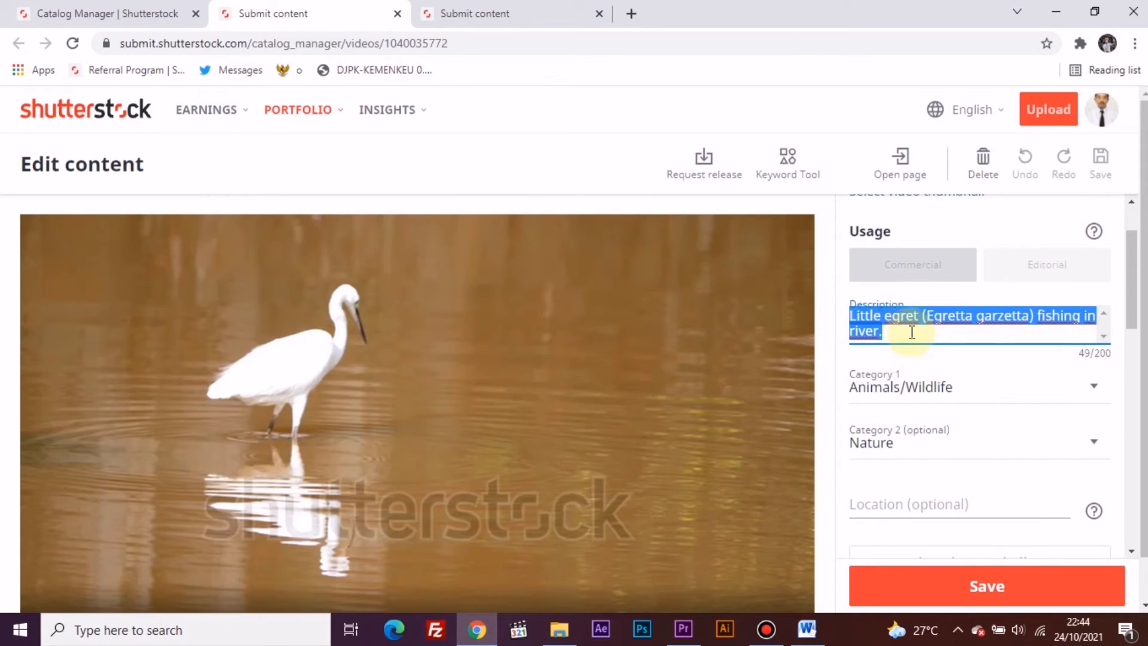
left_click(634, 13)
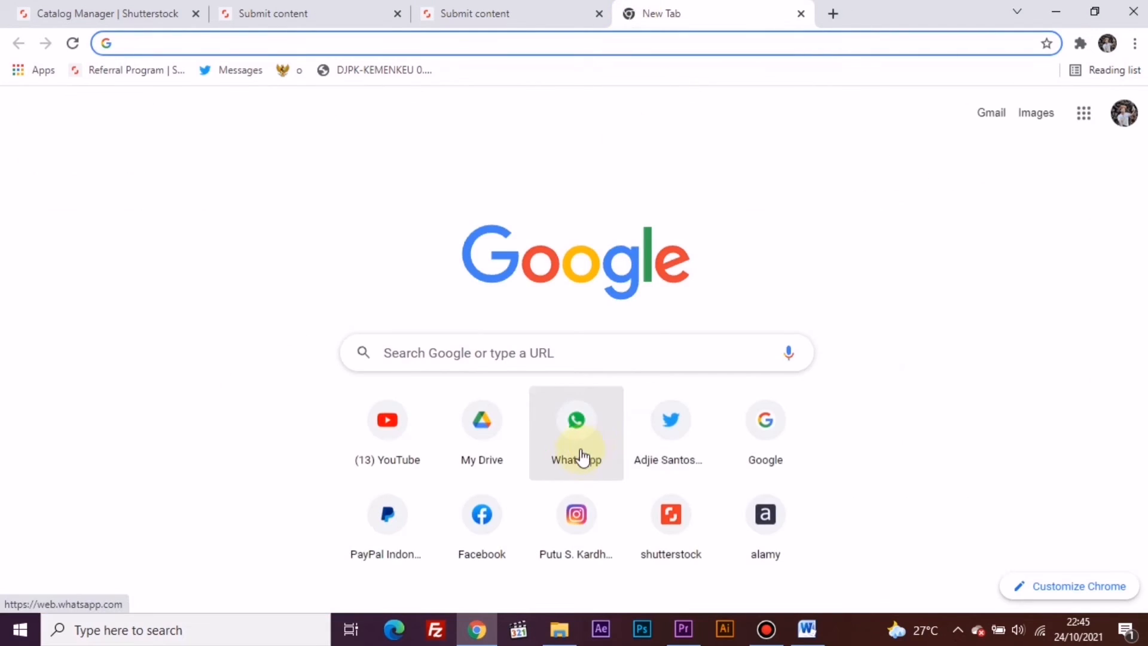
type("im")
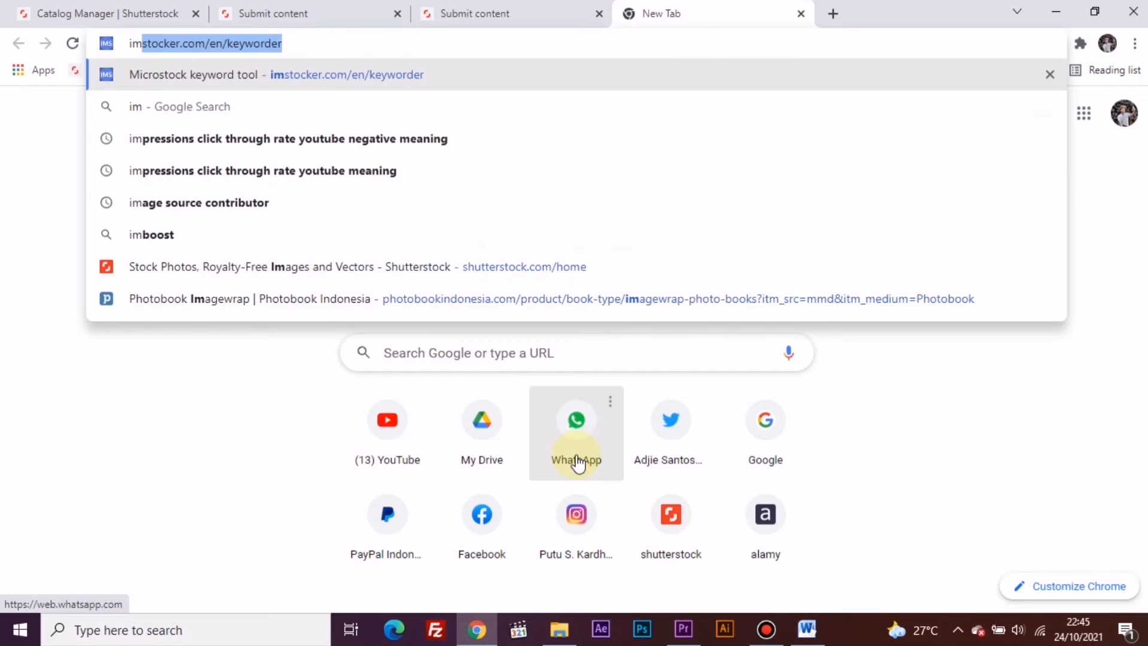
key("Return")
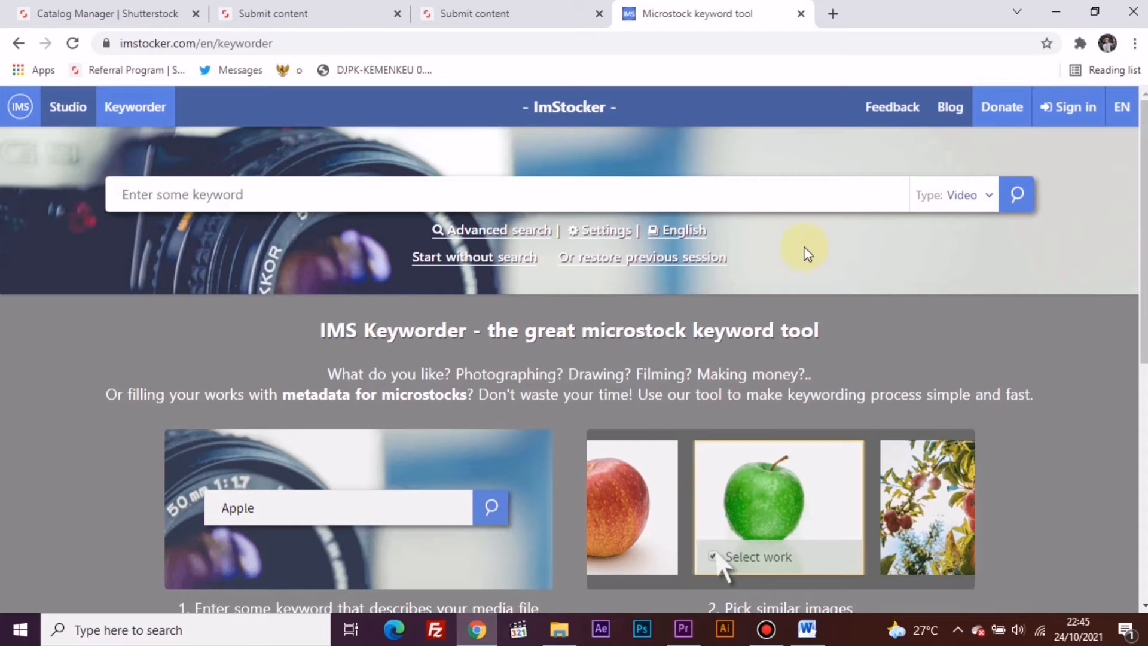
- Search the keyword tool for videos matching the copied description "Little egret (Egretta garzetta) fishing in river."
left_click(701, 197)
left_click(701, 198)
key("ctrl+v")
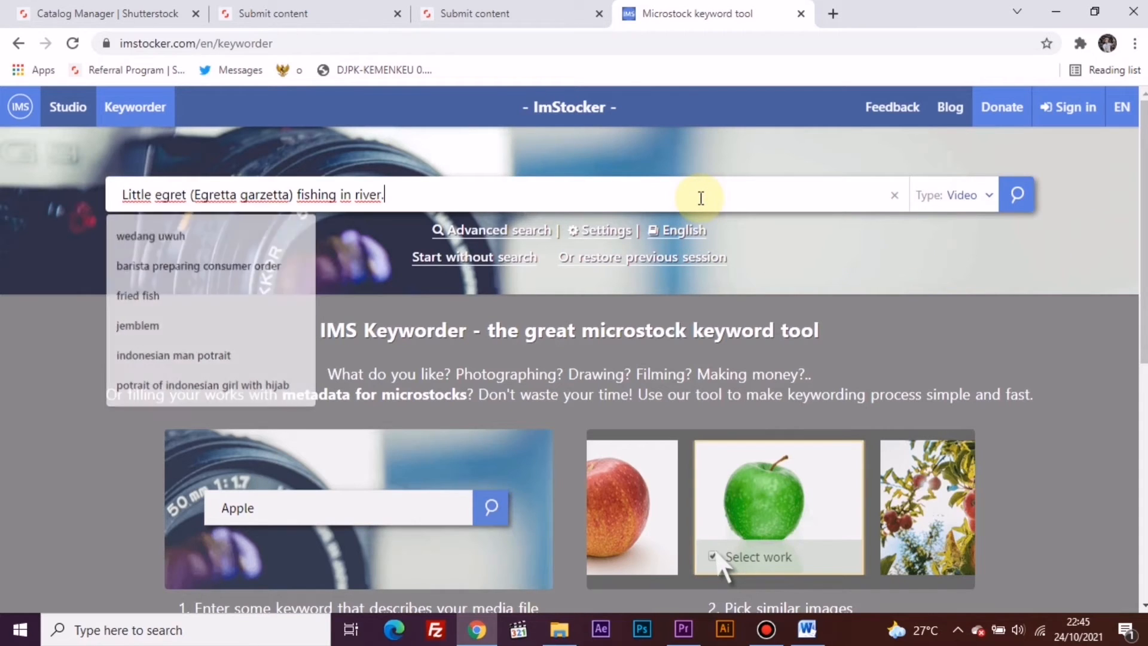
key("Return")
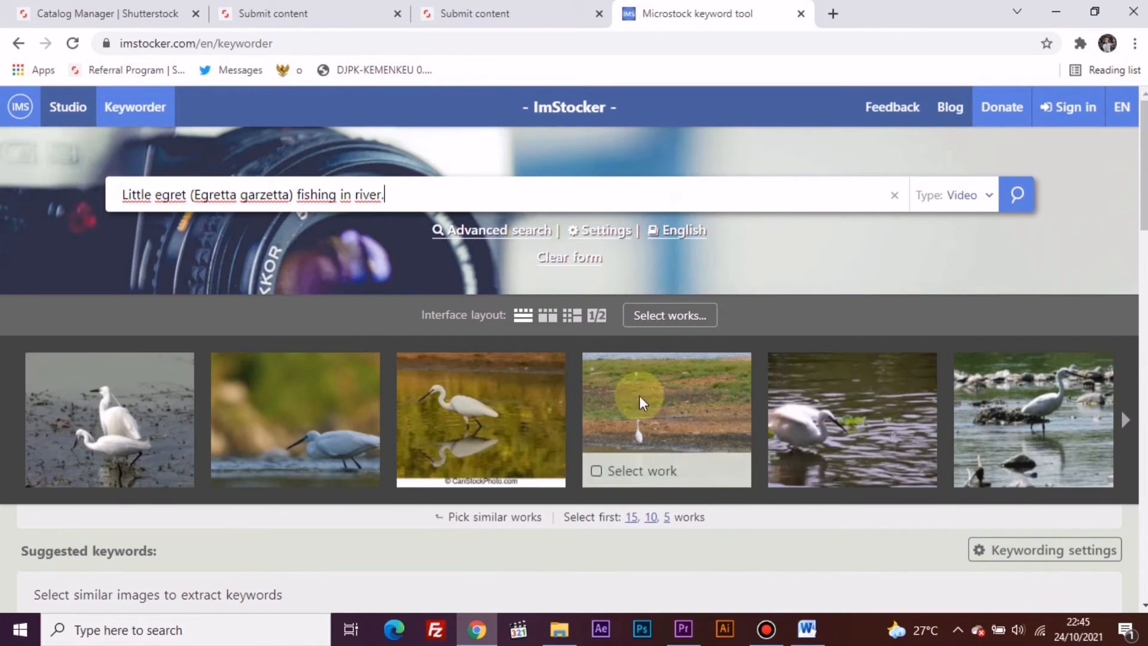
- Compare the titles of the first three found works and copy "White Little Egret Catching Fish In River Pond" from the third
left_click(516, 439)
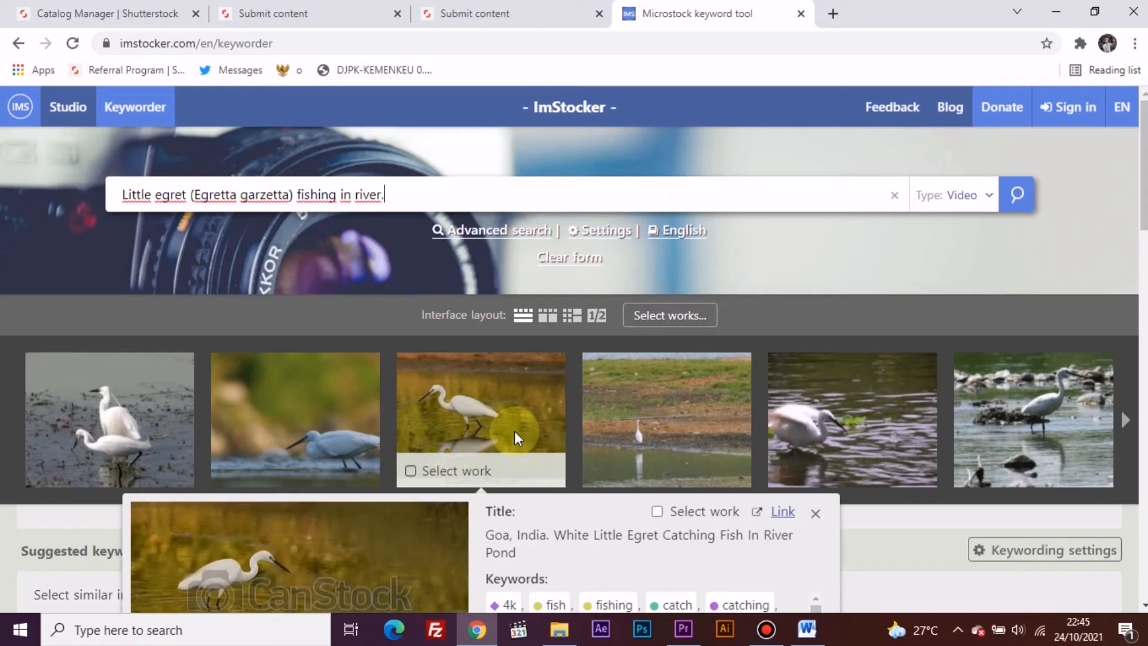
scroll(514, 431, "down", 1)
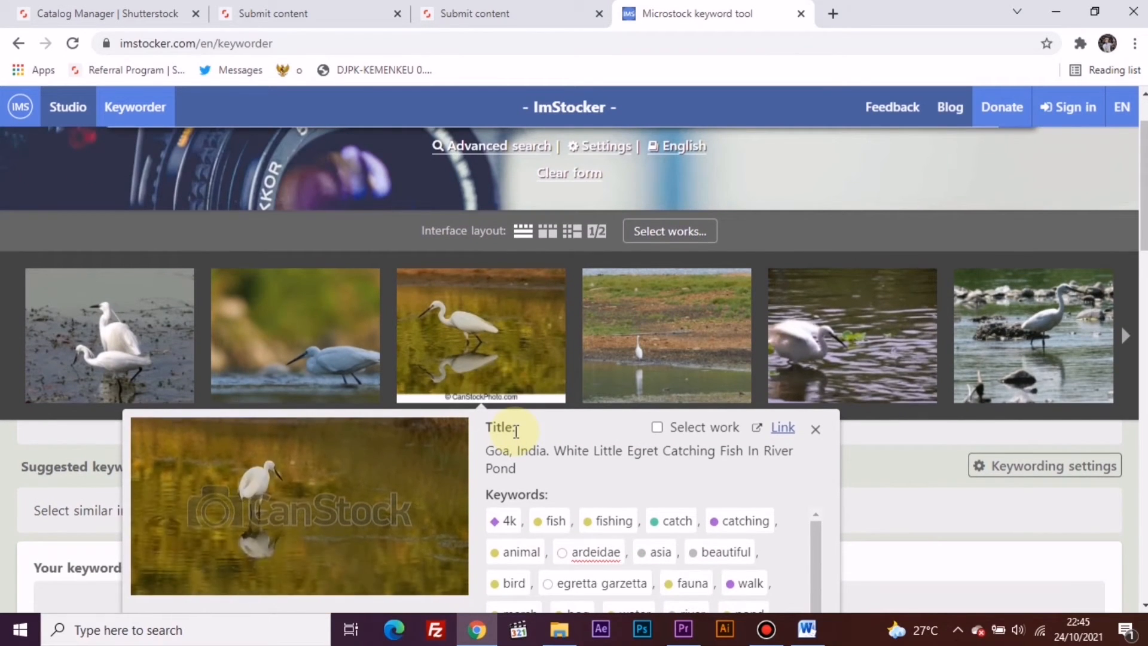
left_click(831, 368)
left_click(36, 344)
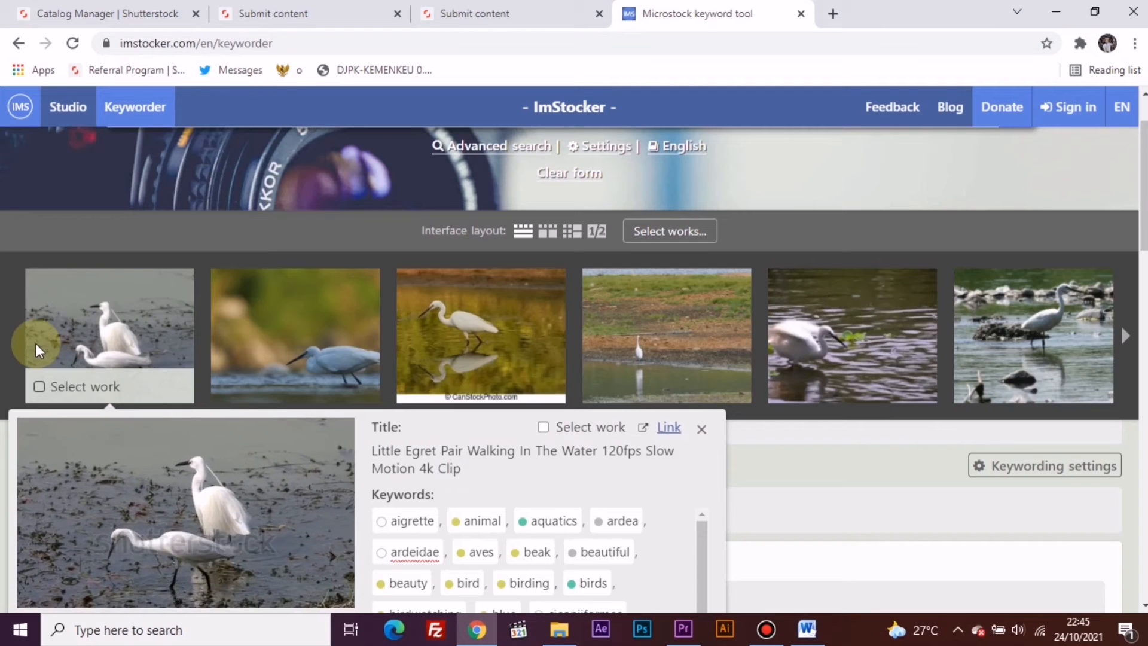
left_click(242, 337)
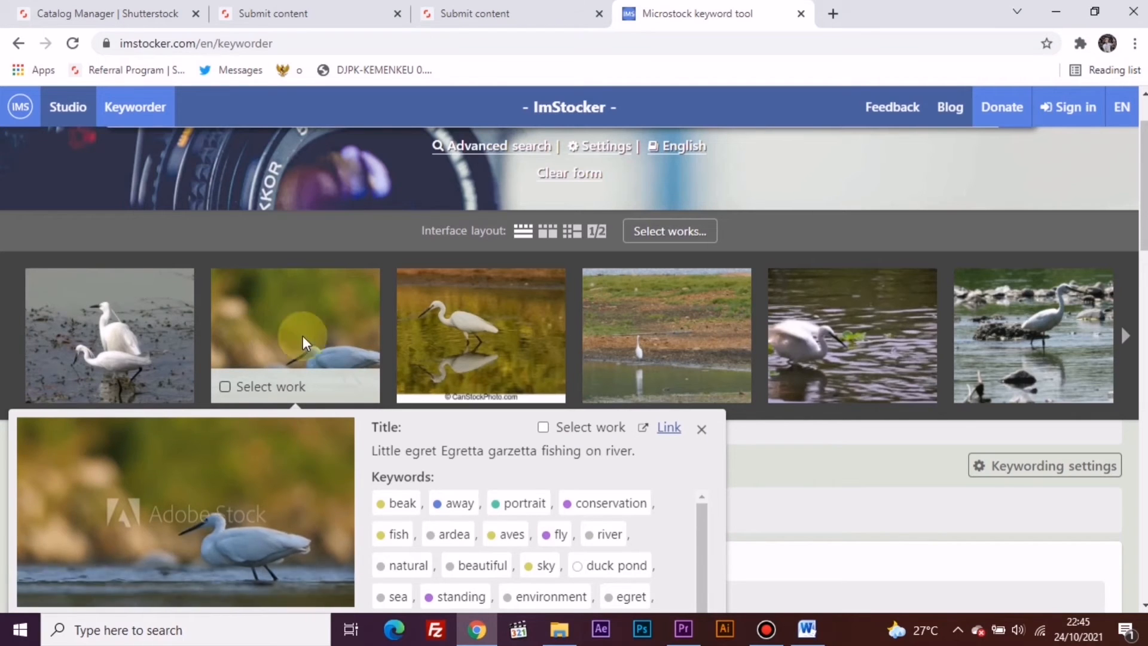
left_click(426, 336)
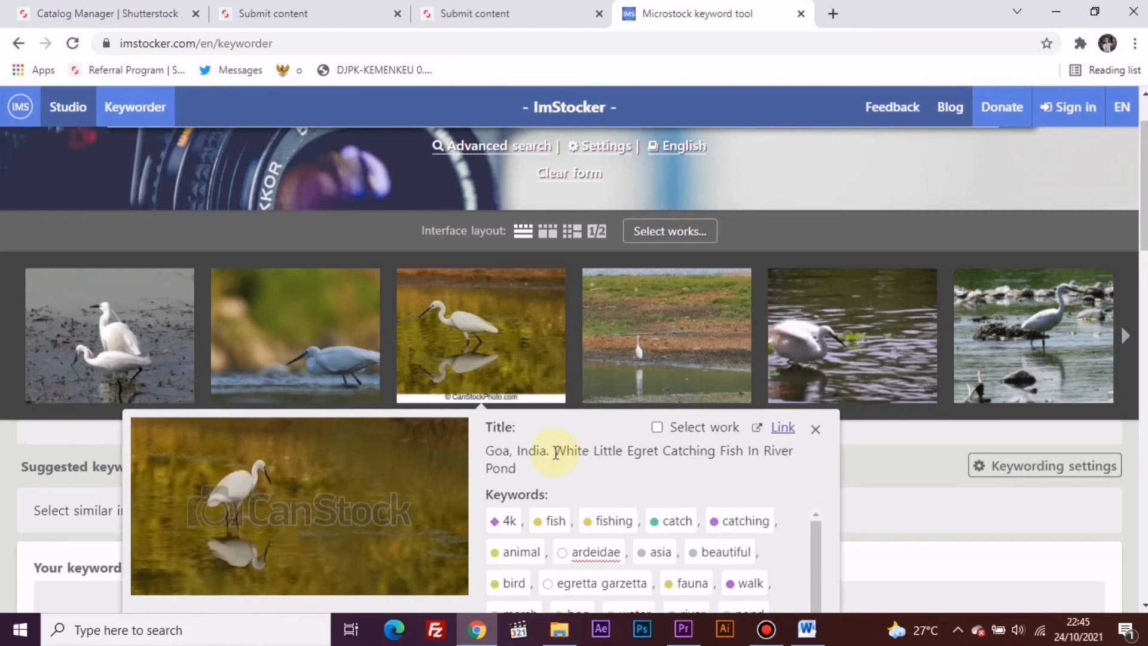
left_click_drag(555, 451, 592, 465)
key("ctrl+c")
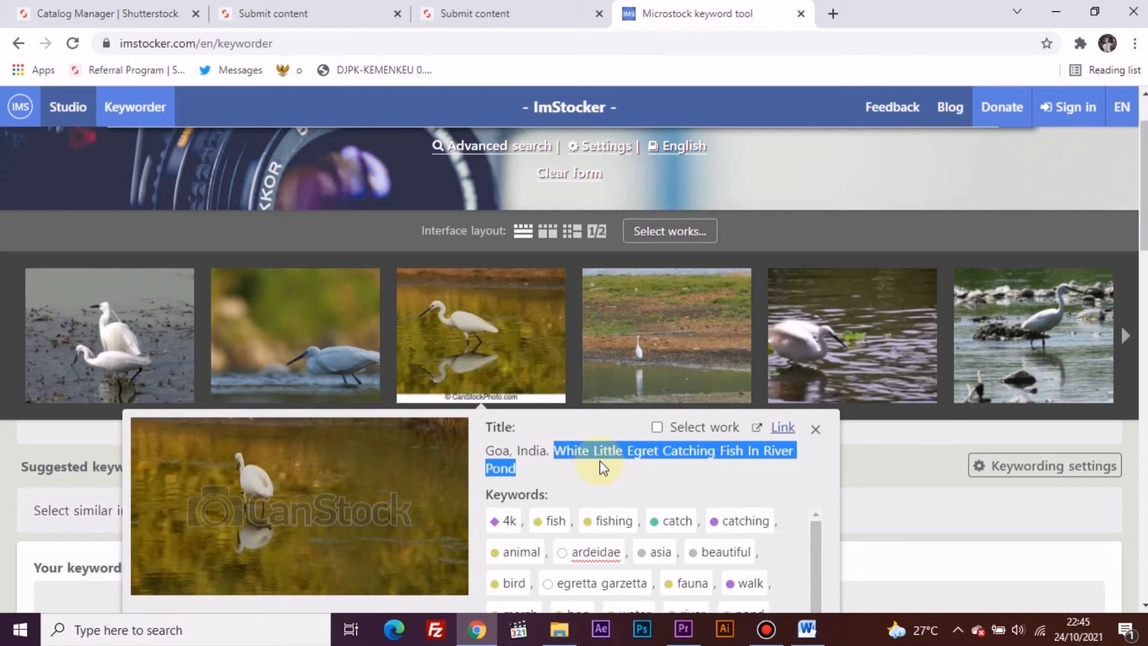
- Append "White Little Egret Catching Fish In River Pond." to the end of the description of P1100042.mp4
left_click(457, 11)
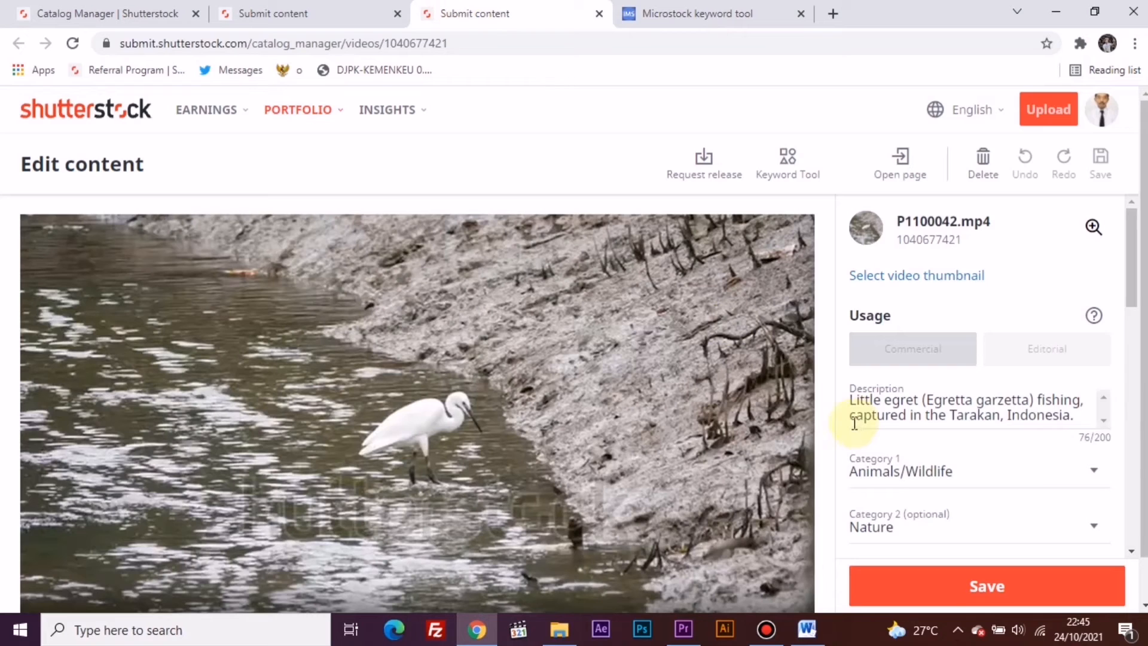
left_click(1083, 418)
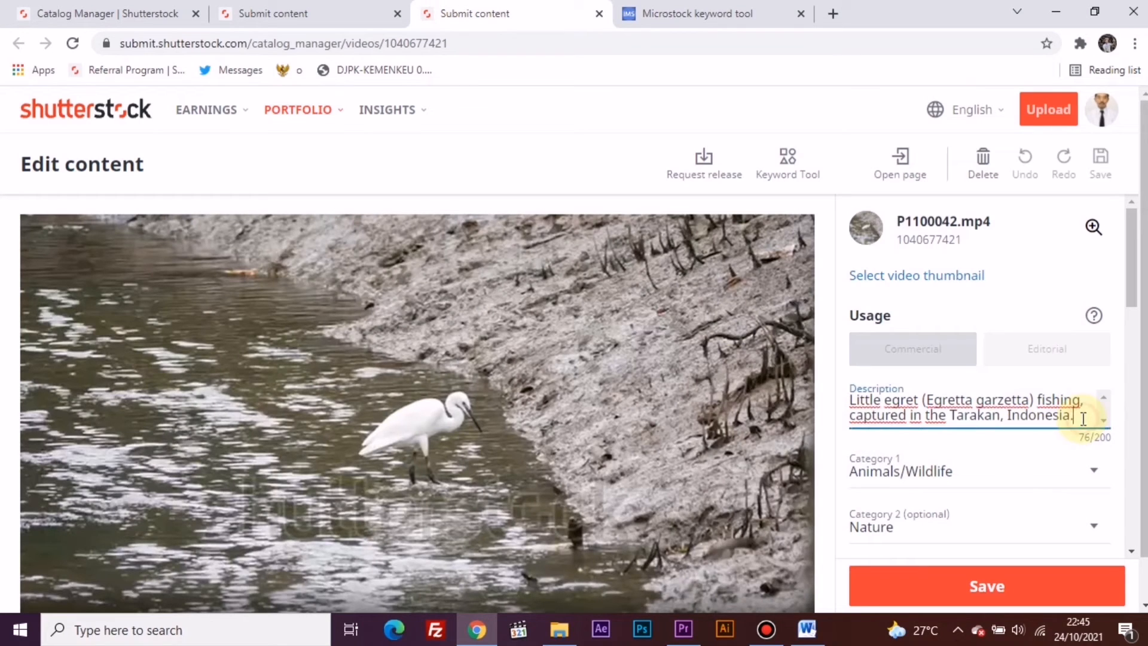
key("ctrl+v")
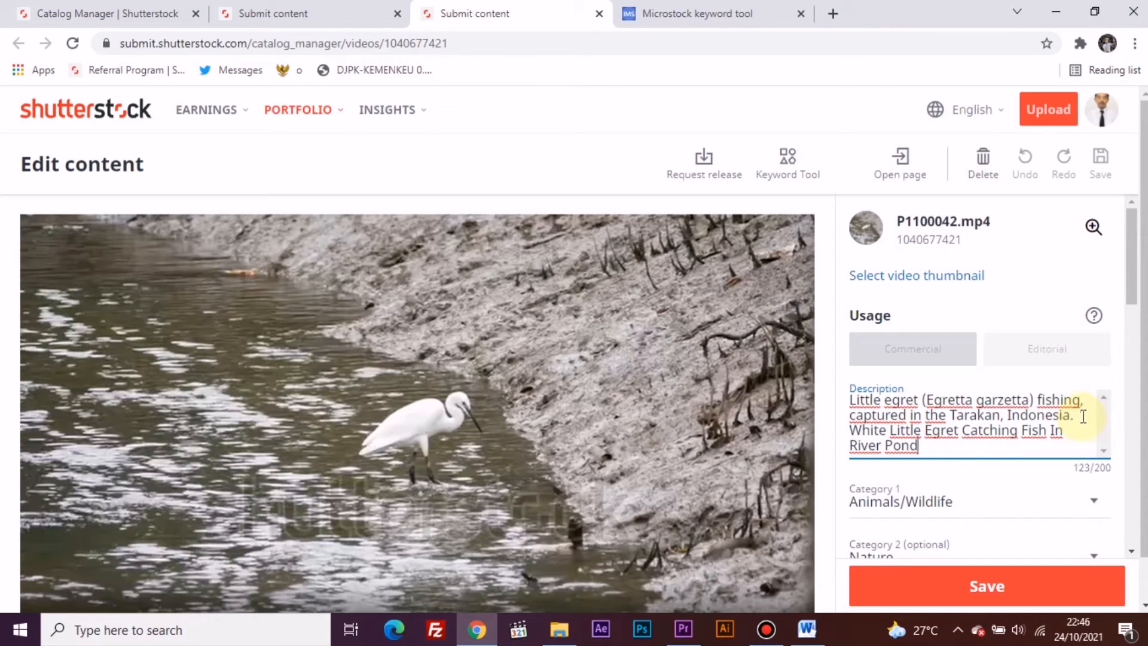
type(".")
- Append "White Little Egret Catching Fish In River Pond" to the description of P1090611.mp4 and save the content
left_click(311, 12)
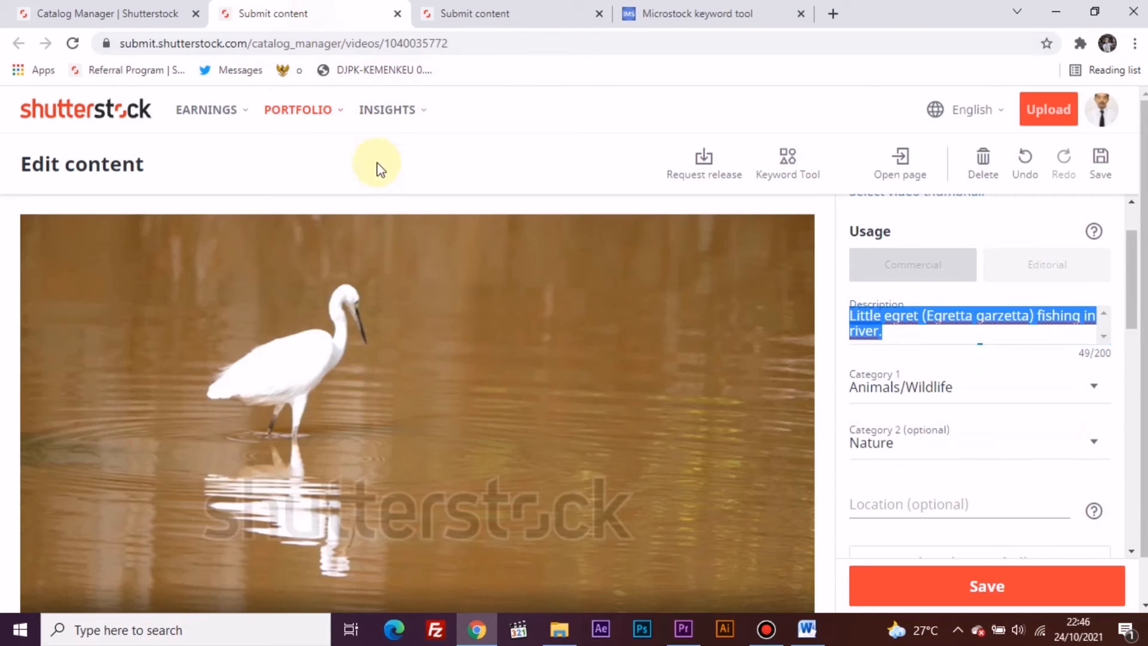
left_click(901, 335)
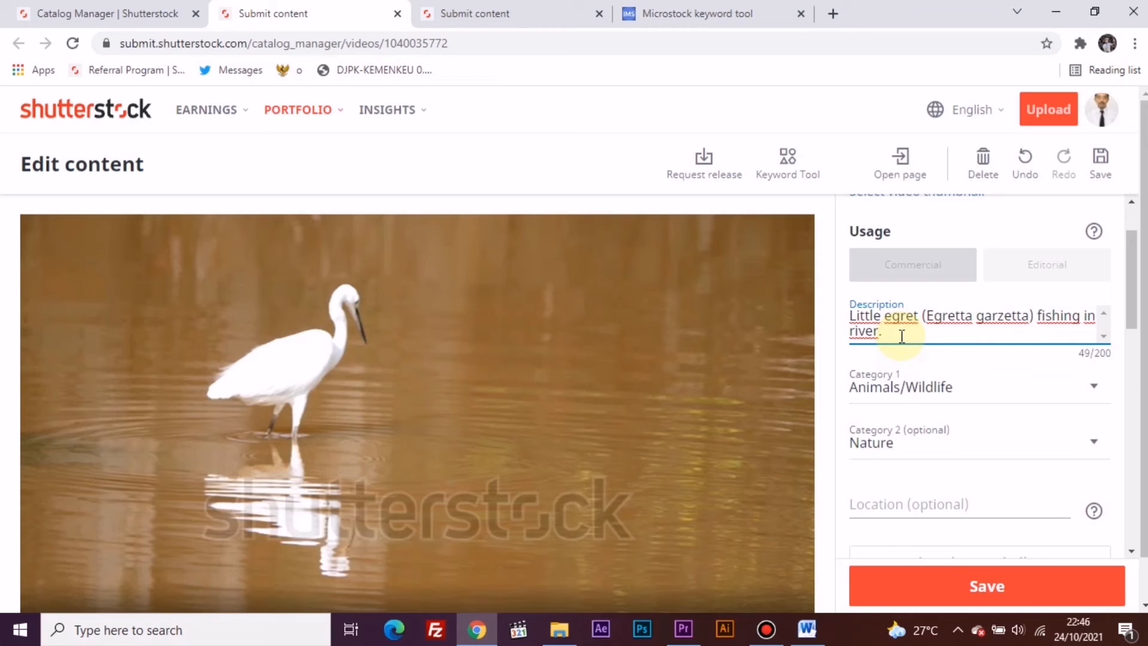
key("ctrl+v")
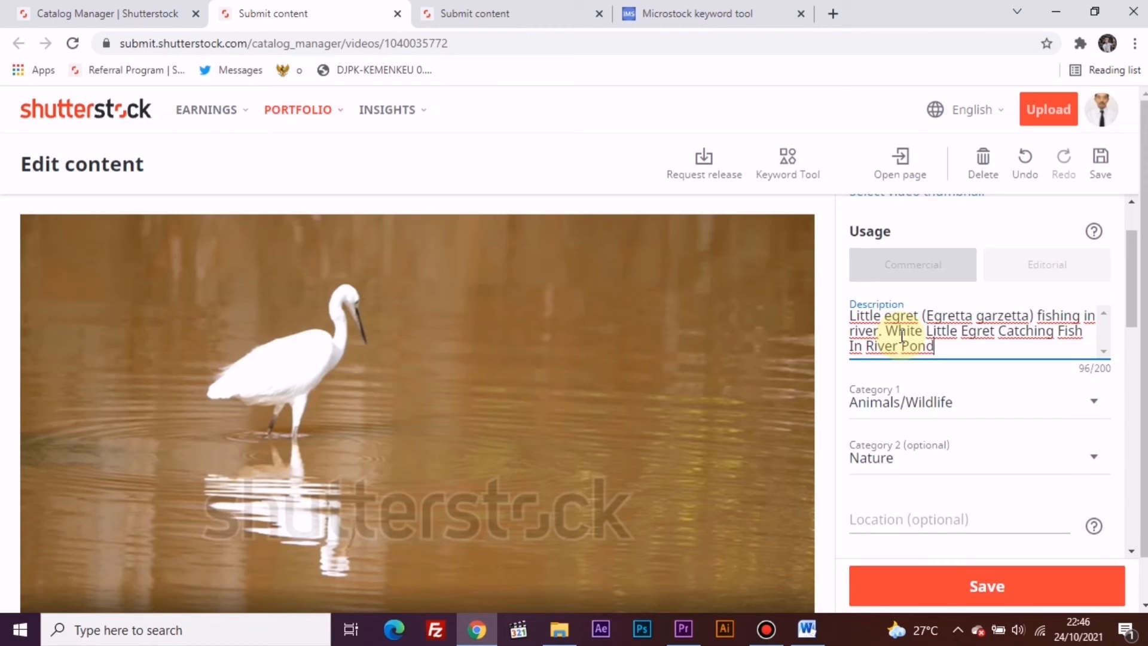
scroll(901, 335, "down", 7)
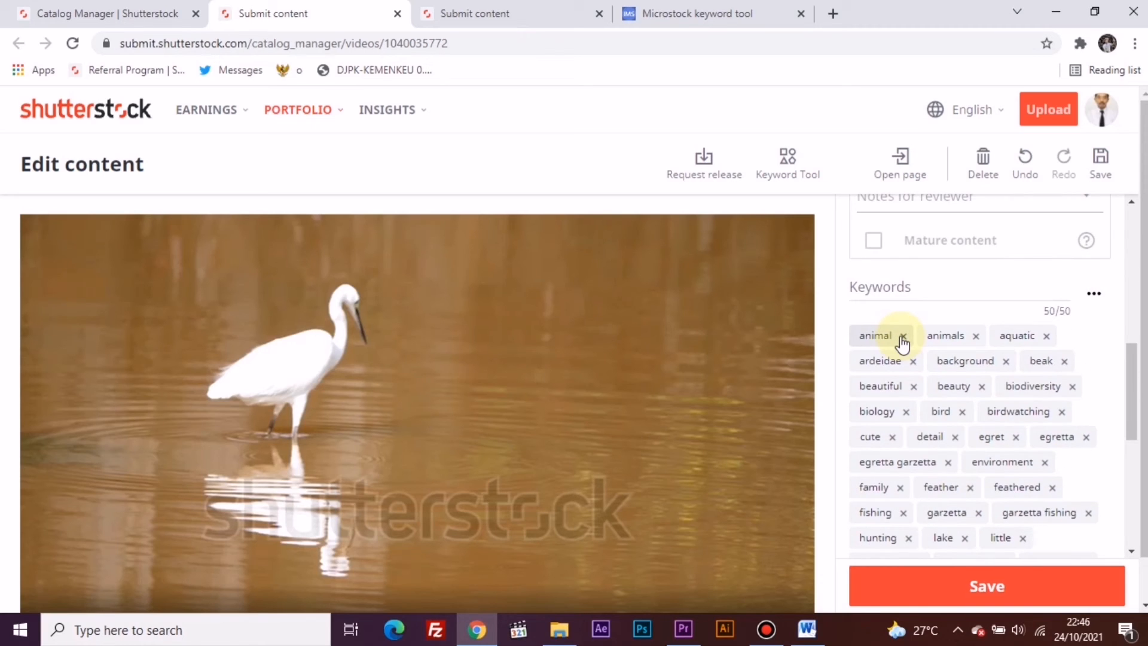
left_click(956, 596)
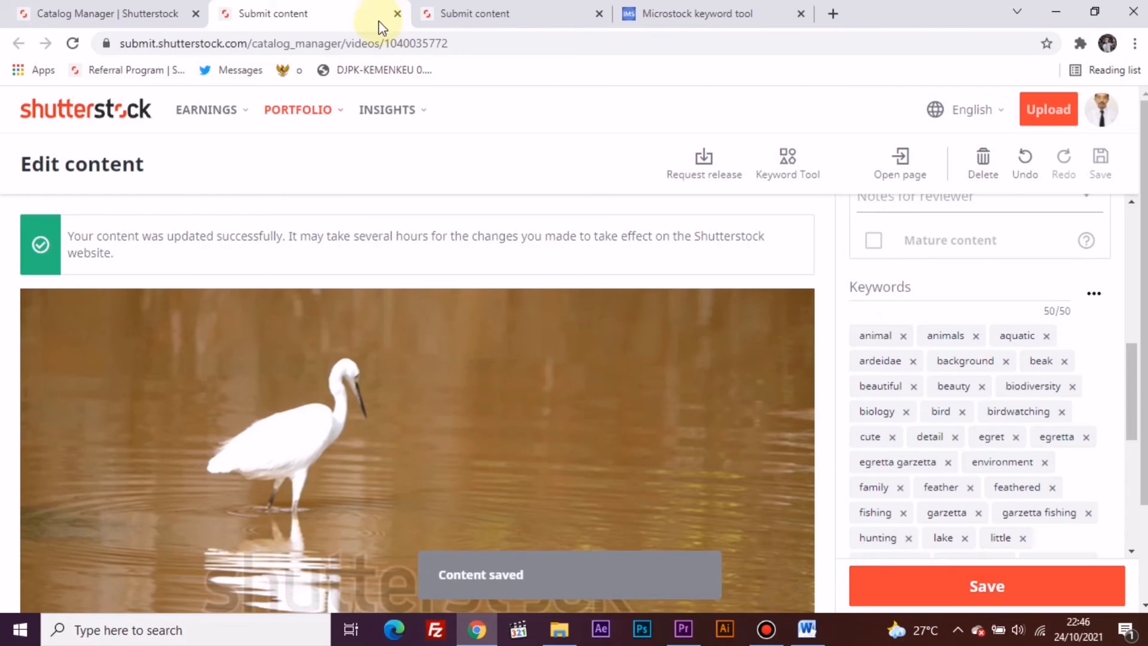
- Add the suggested keywords hunting, river, outdoor, lake, ocean and natural to P1100042.mp4
left_click(454, 9)
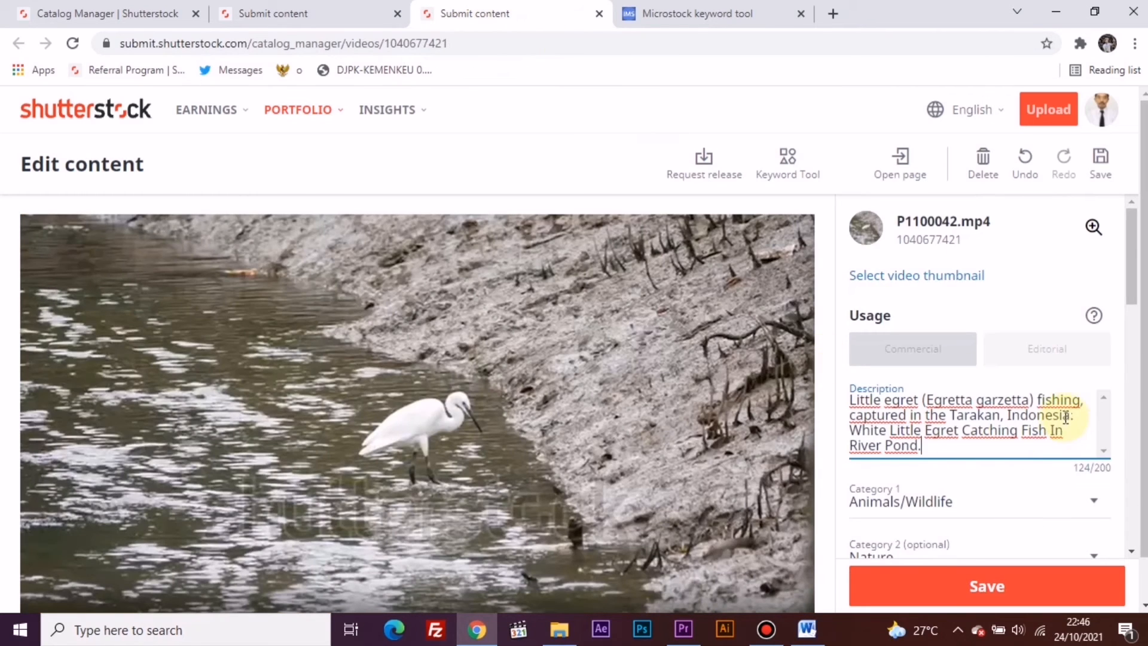
scroll(1059, 412, "down", 5)
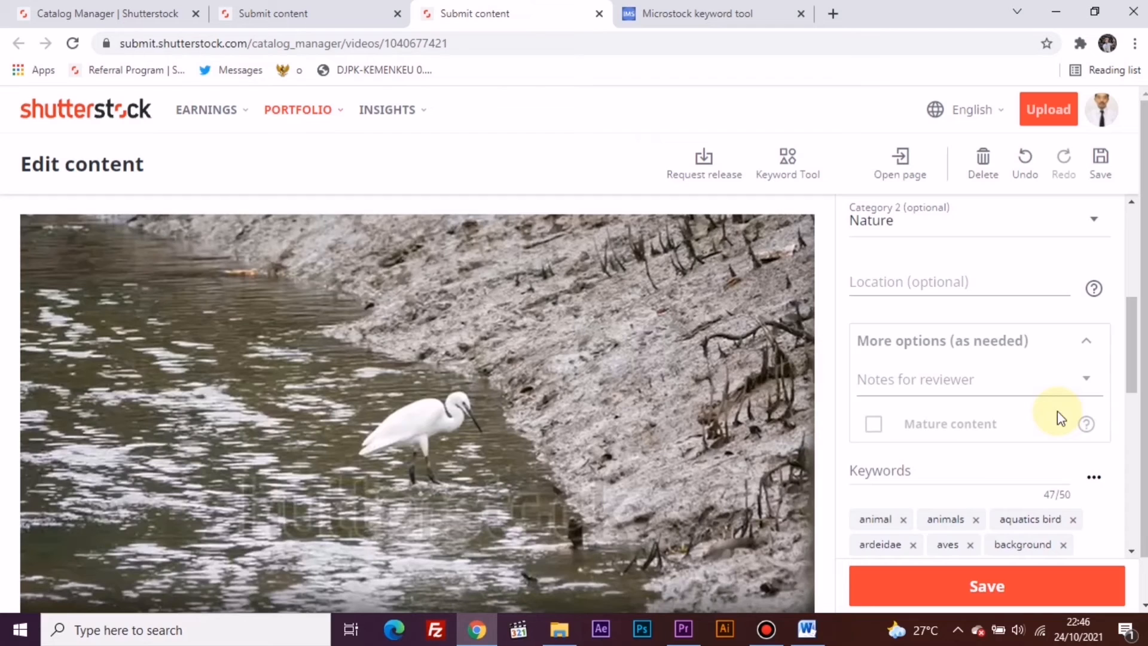
scroll(1057, 413, "down", 4)
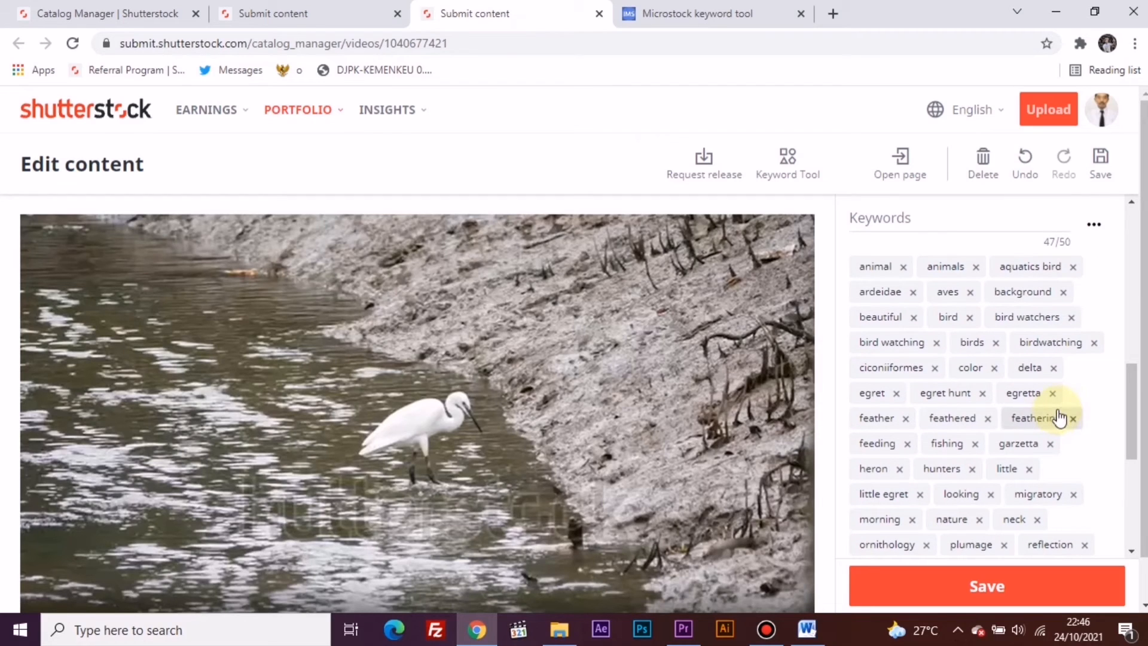
scroll(1060, 412, "down", 4)
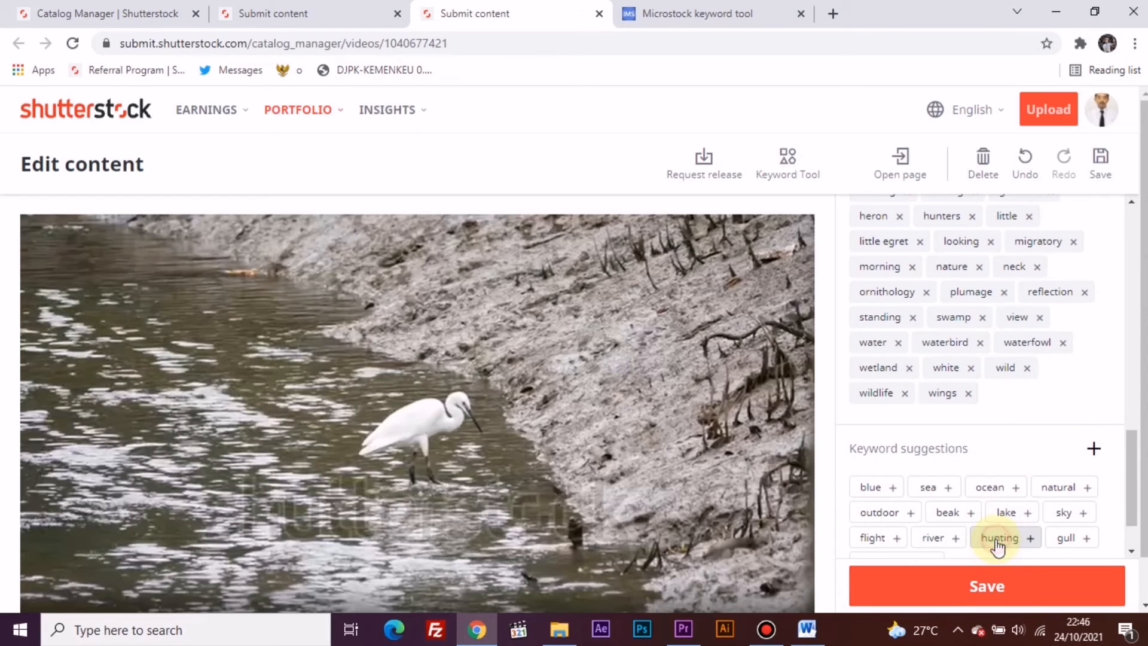
left_click(957, 546)
left_click(956, 546)
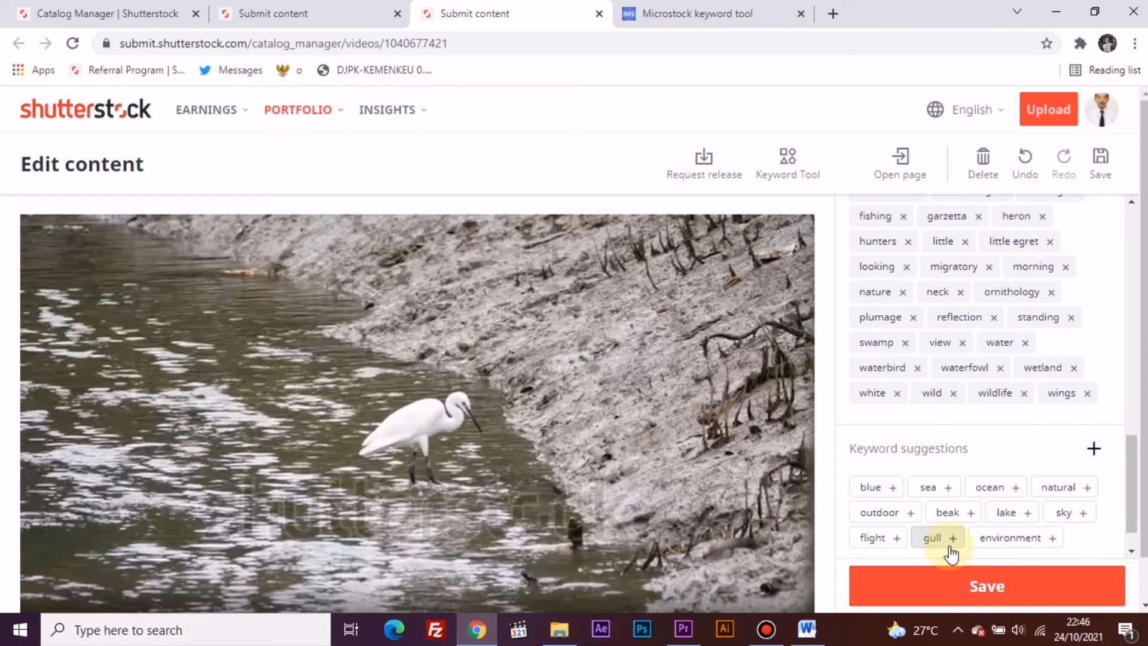
left_click(872, 514)
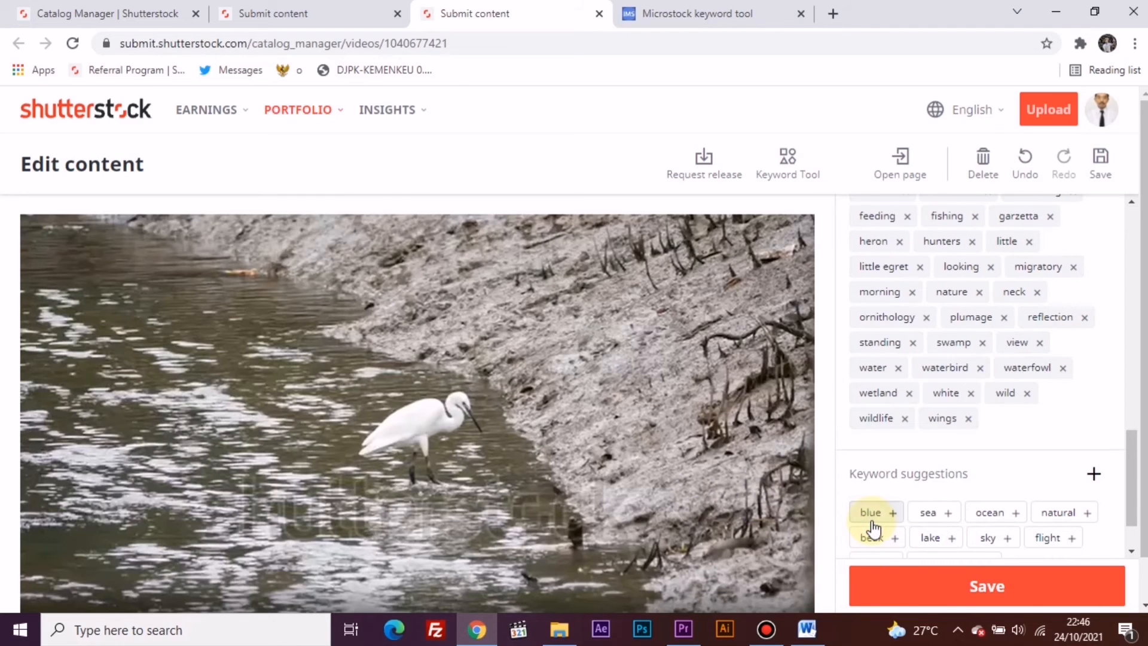
left_click(932, 539)
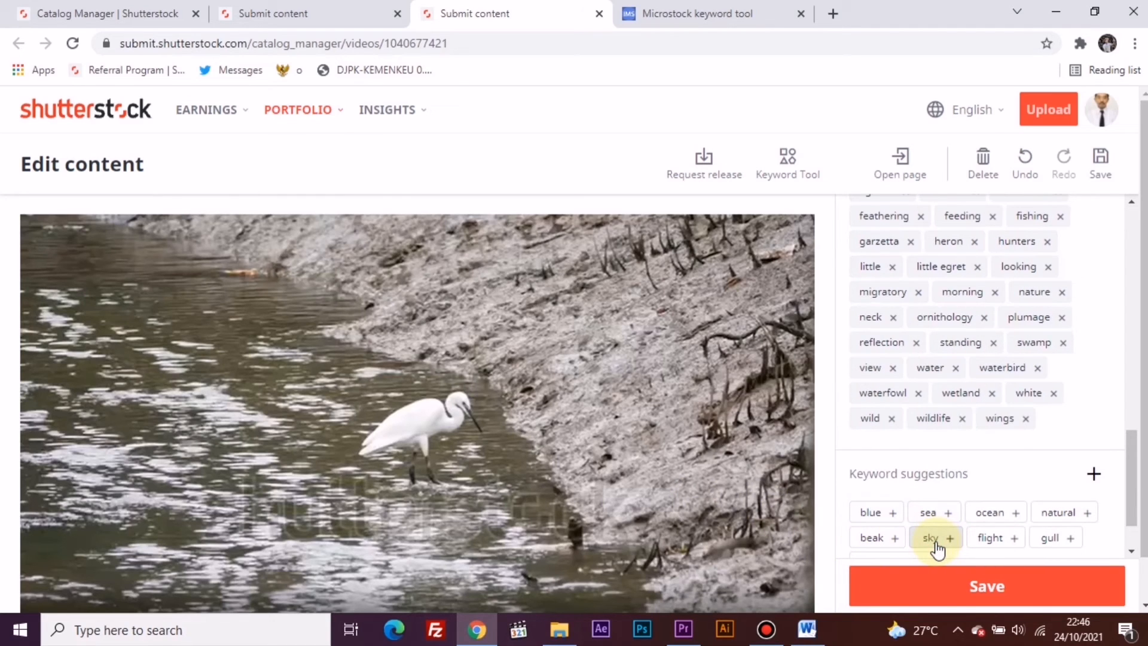
left_click(1026, 516)
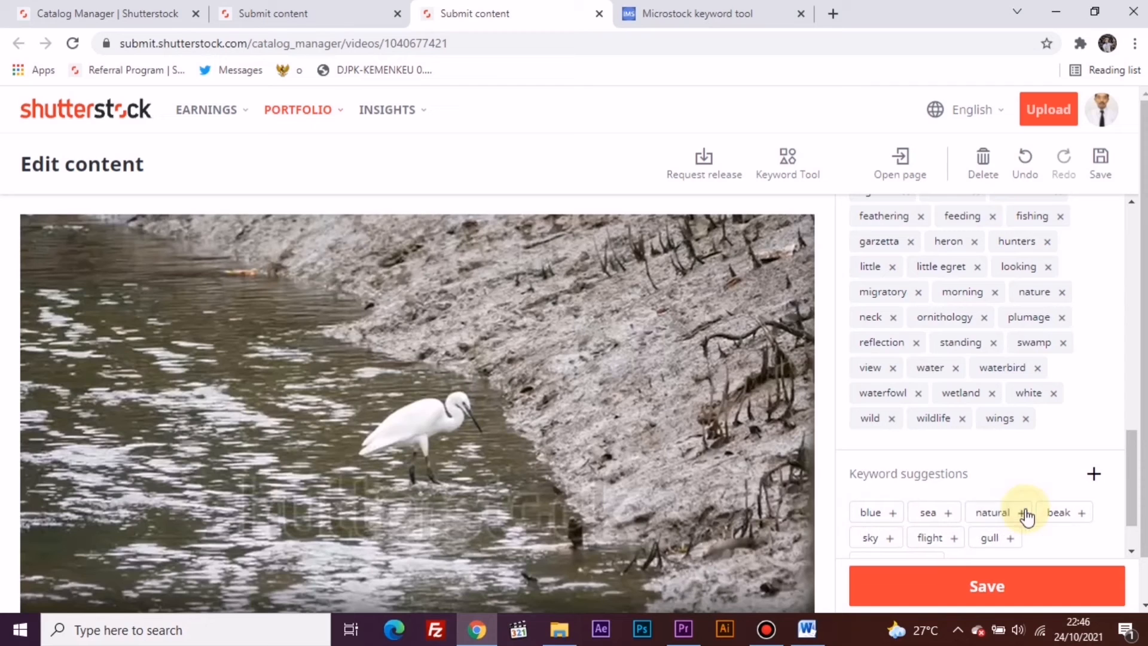
left_click(1016, 513)
- Remove the keywords ocean, lake and egret hunt from P1100042.mp4 and save the content
scroll(957, 377, "up", 5)
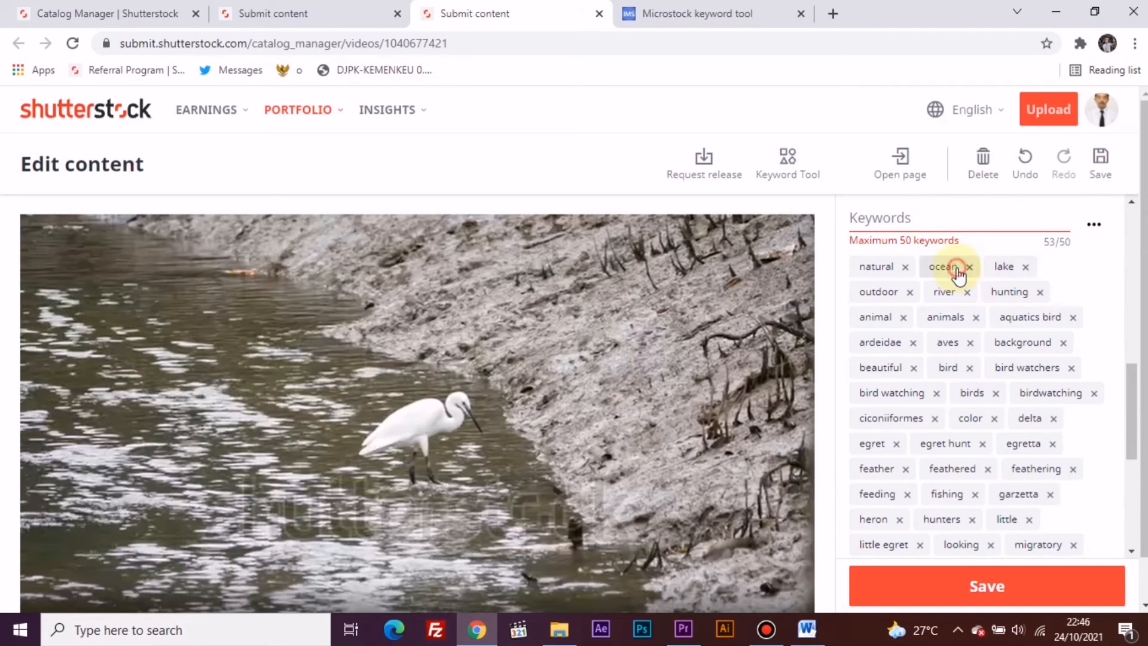
left_click(969, 267)
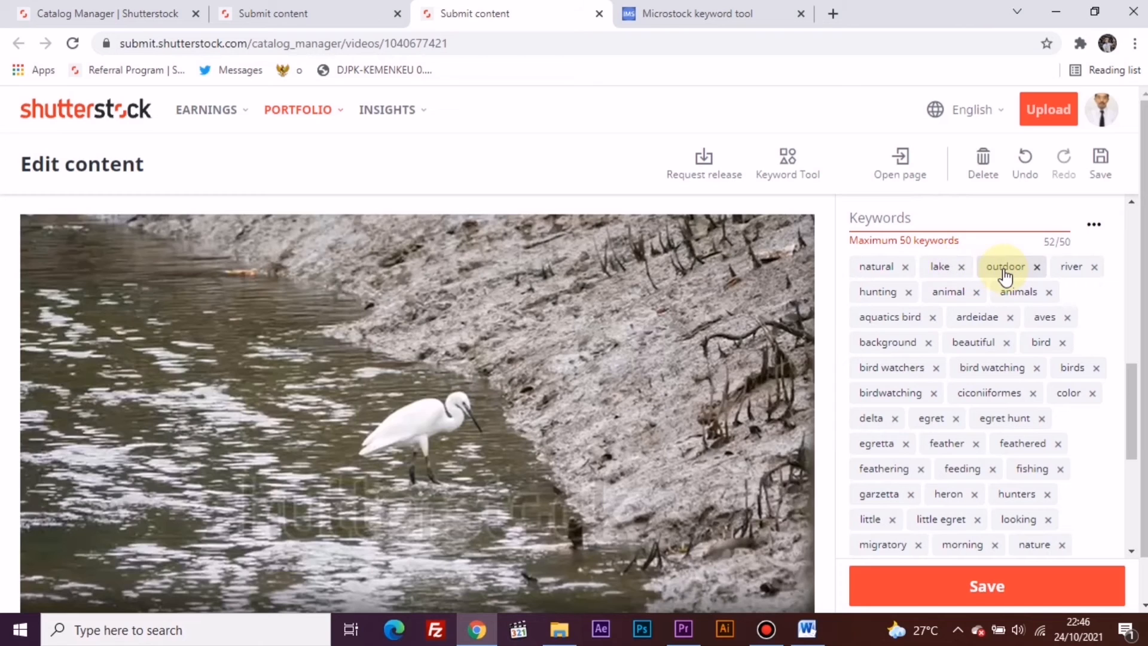
left_click(961, 267)
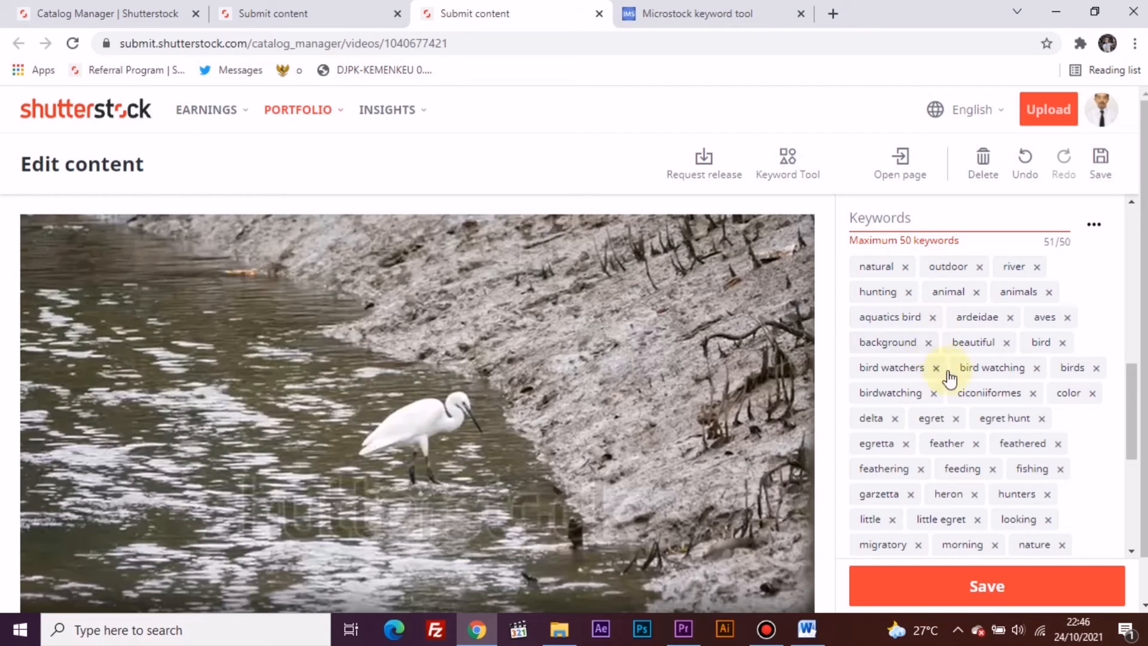
scroll(985, 464, "down", 2)
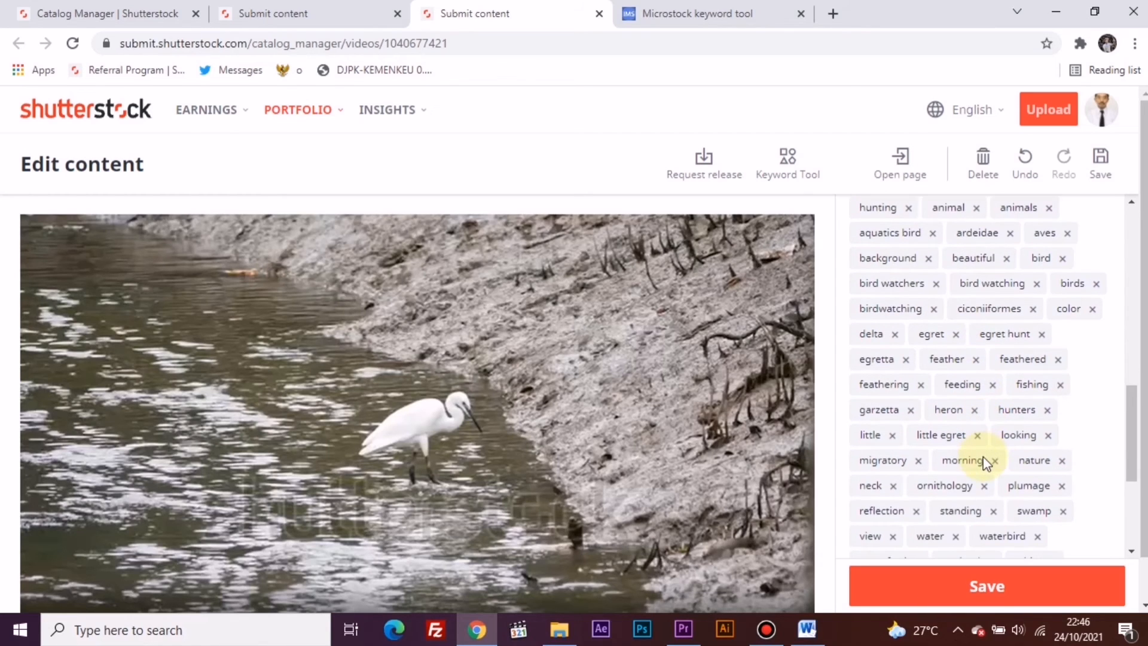
left_click(990, 341)
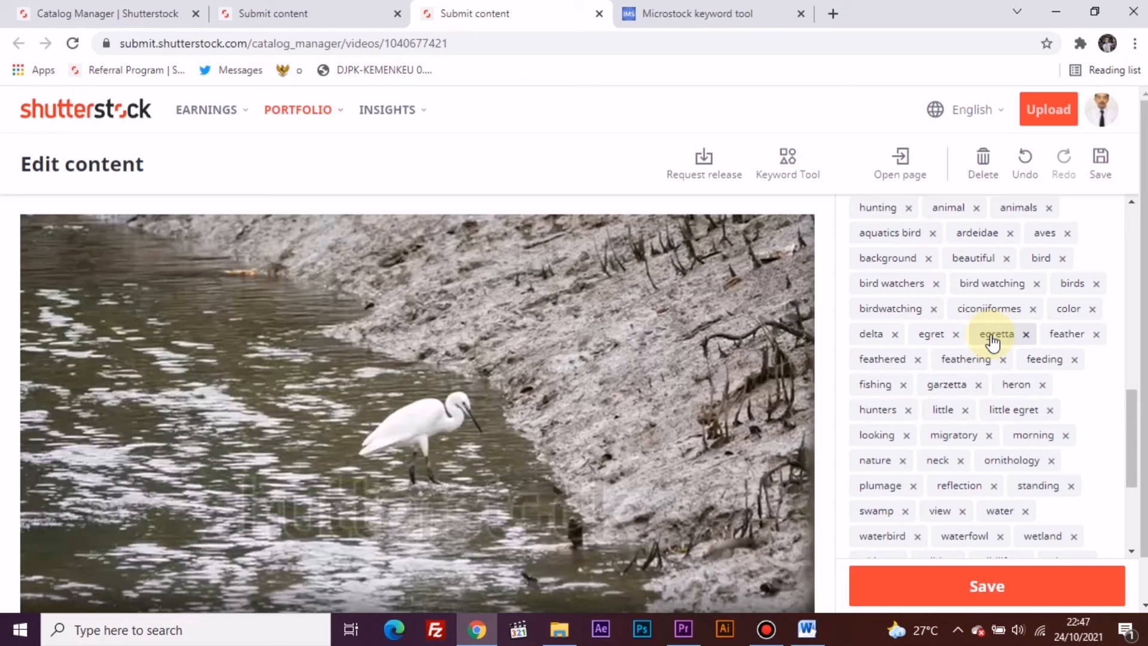
left_click(1020, 585)
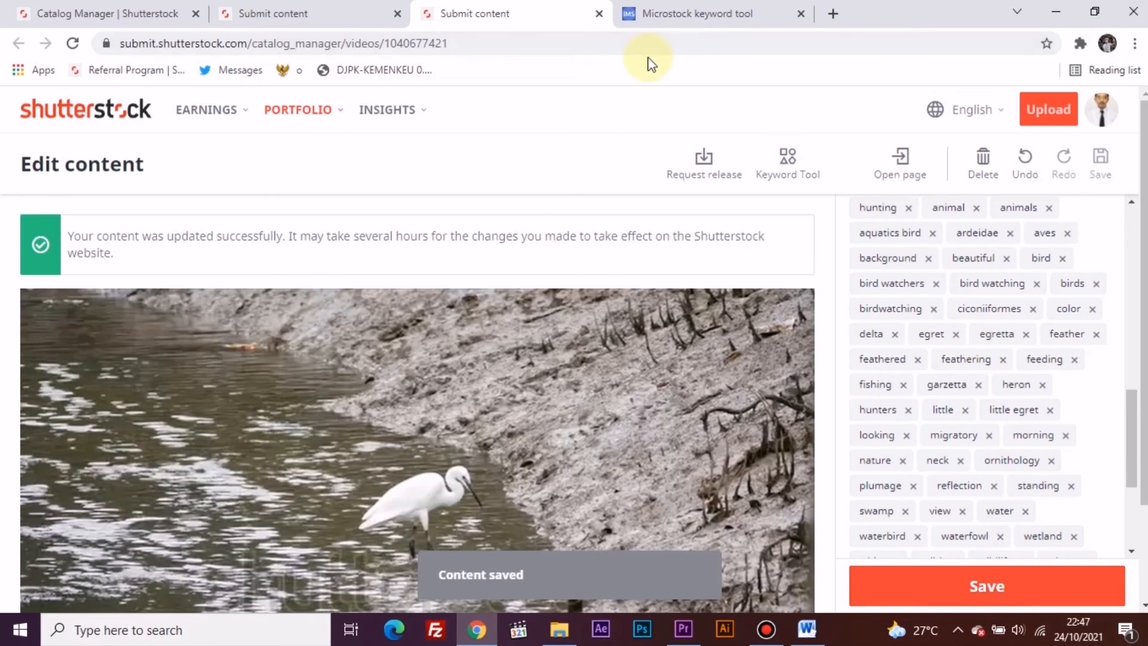
- Close the Microstock keyword tool and both video editing pages, returning to the Catalog Manager
left_click(801, 13)
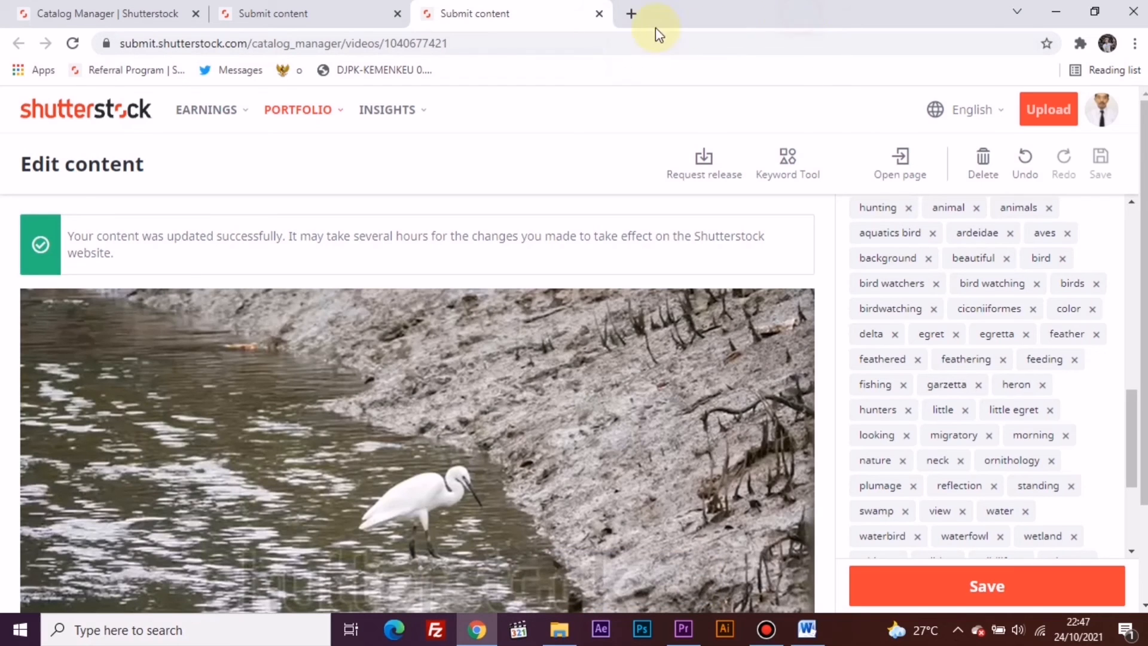
left_click(598, 14)
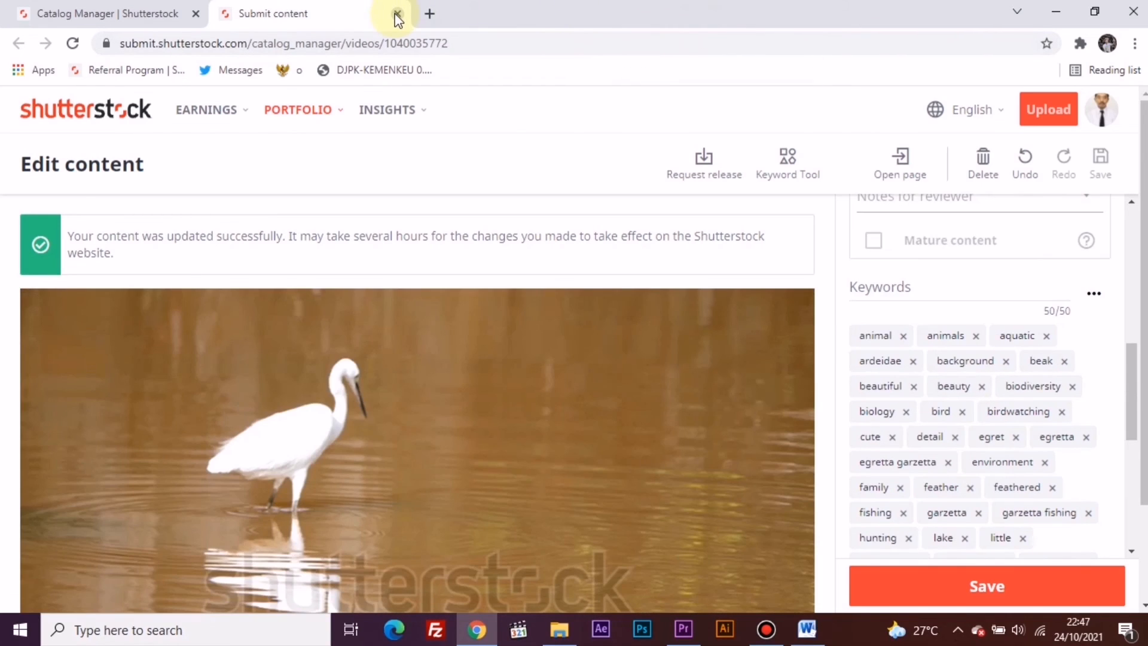
left_click(397, 13)
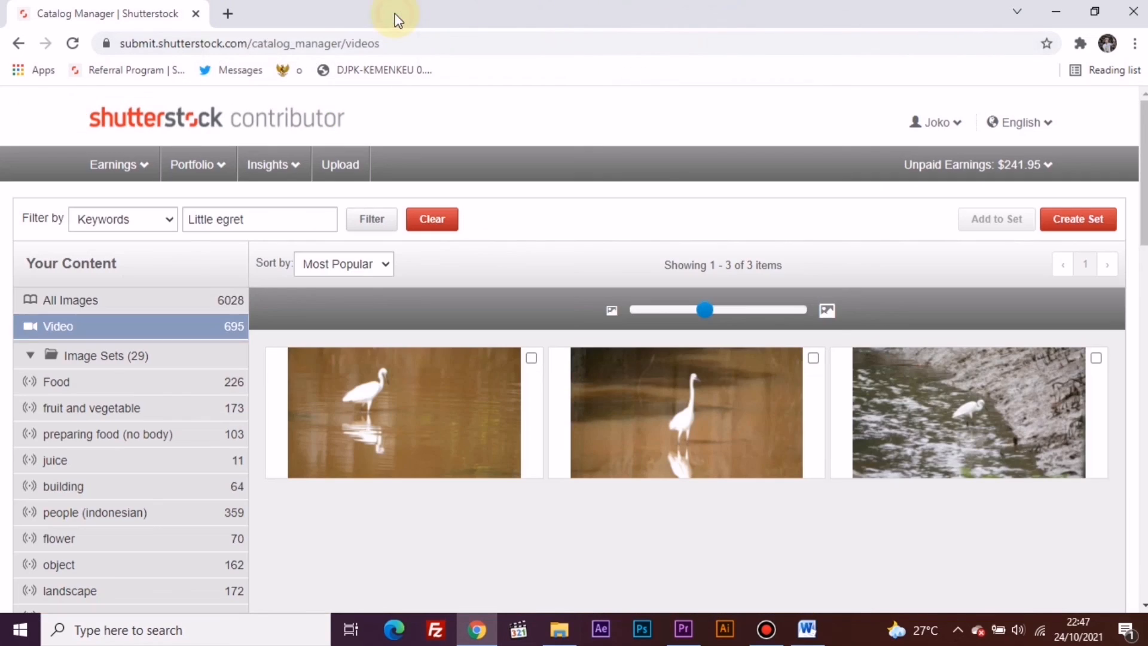
- View the Submit content page's images awaiting submission and return to the contributor dashboard
left_click(368, 165)
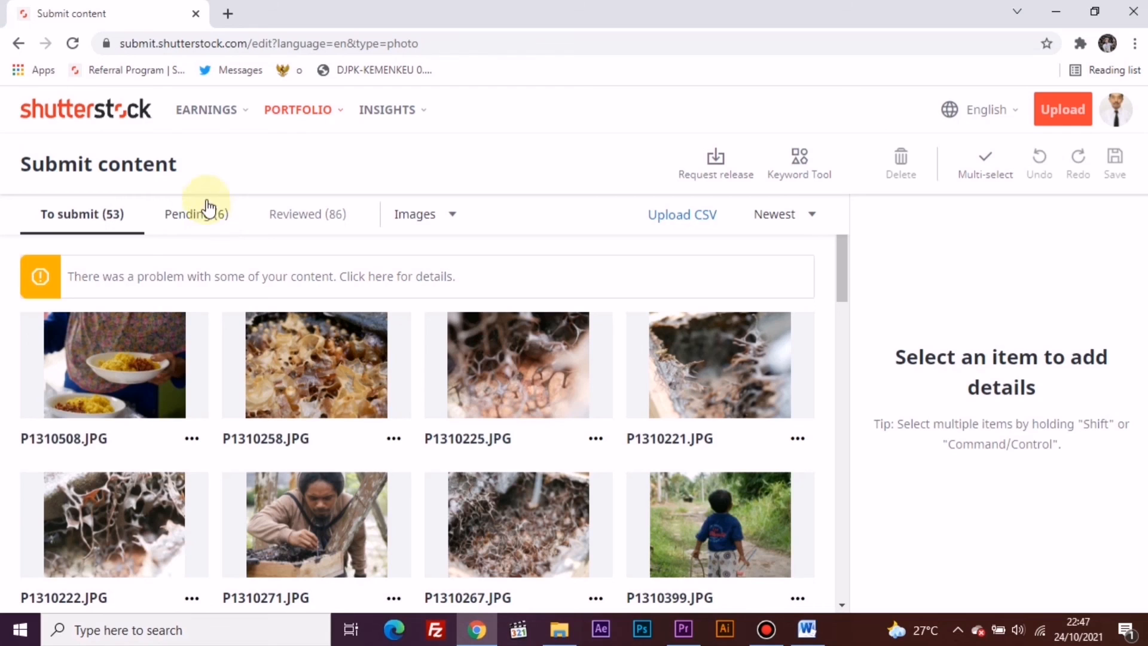
left_click(119, 125)
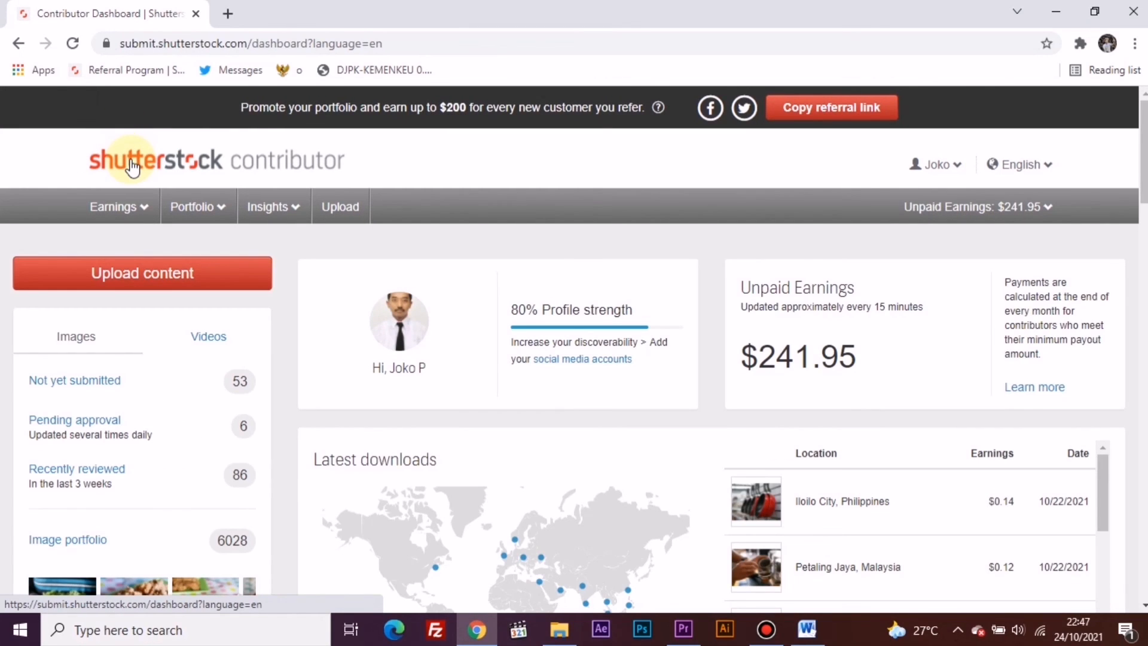
left_click(13, 48)
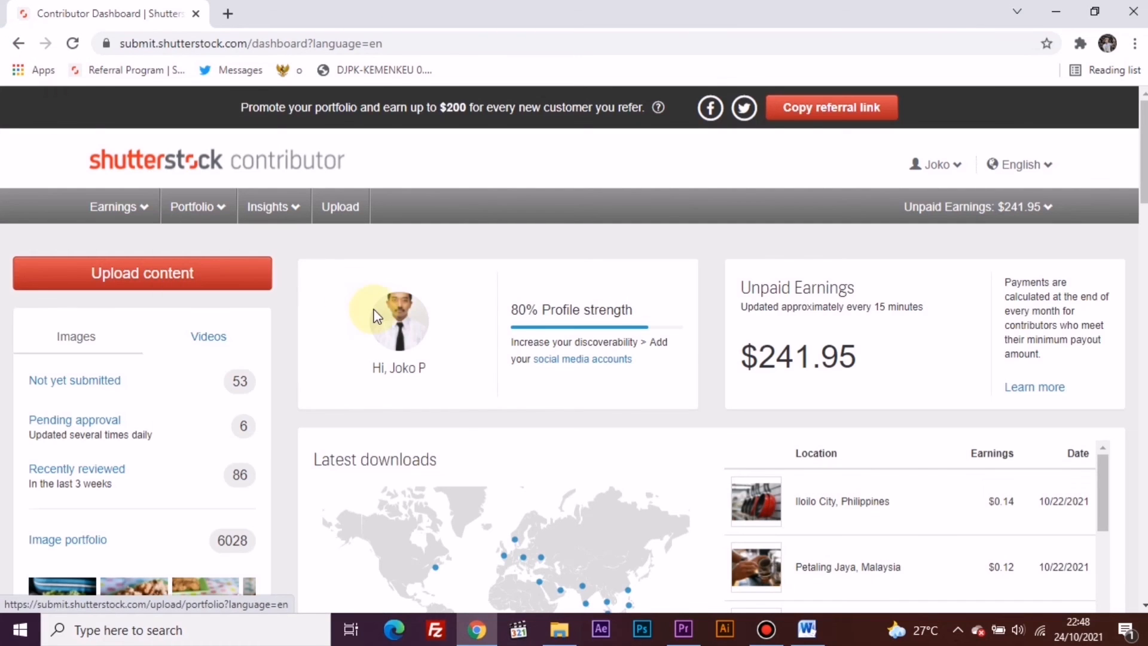
- Open the Contributor Blog from the links at the end of the dashboard and browse its featured articles
scroll(359, 323, "down", 5)
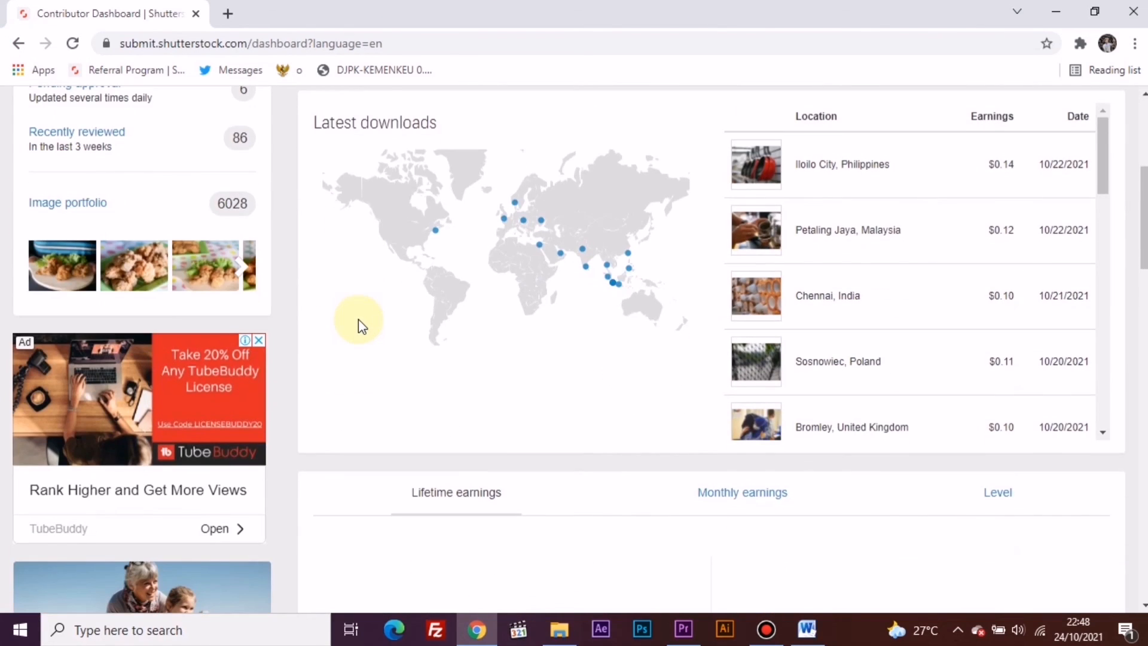
scroll(358, 318, "down", 15)
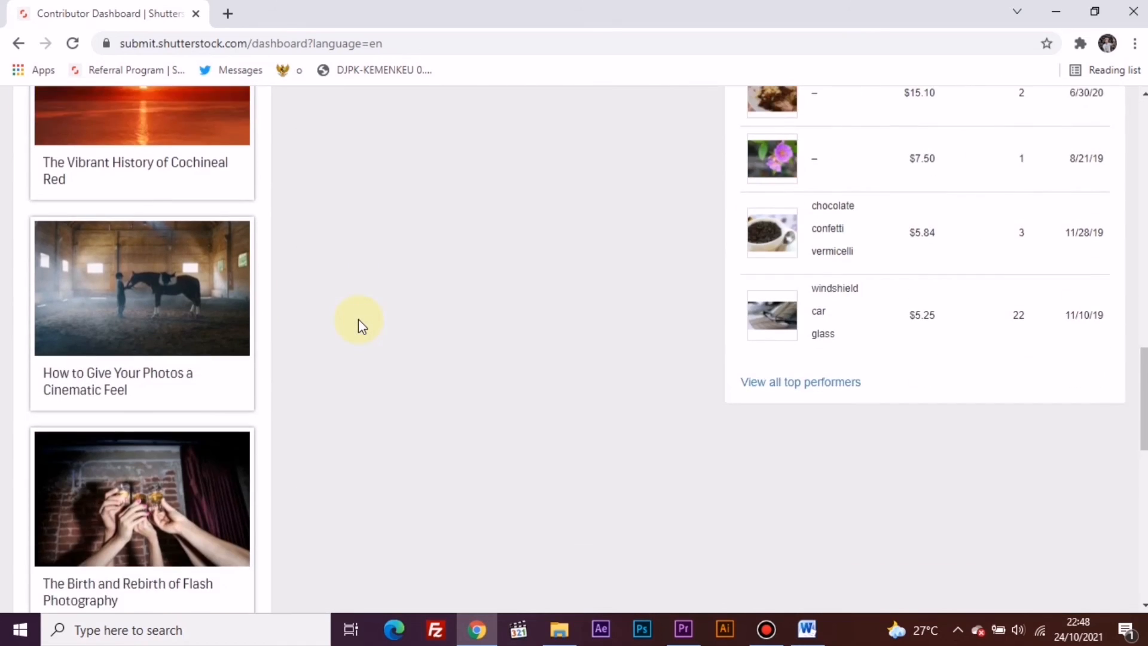
scroll(359, 323, "down", 10)
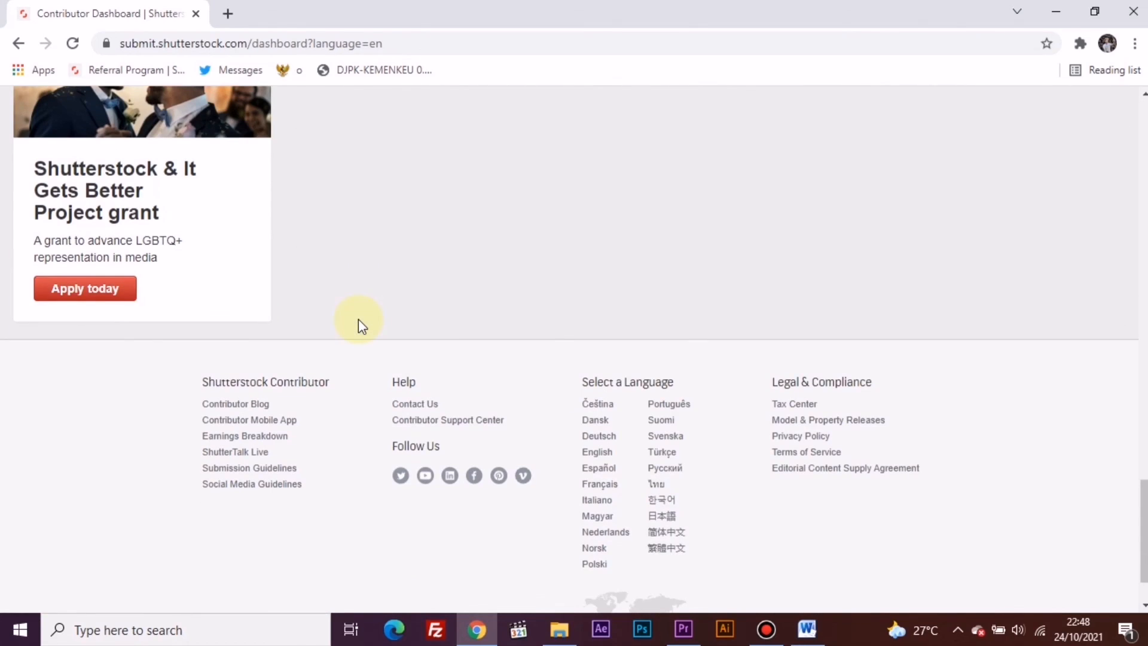
left_click(269, 405)
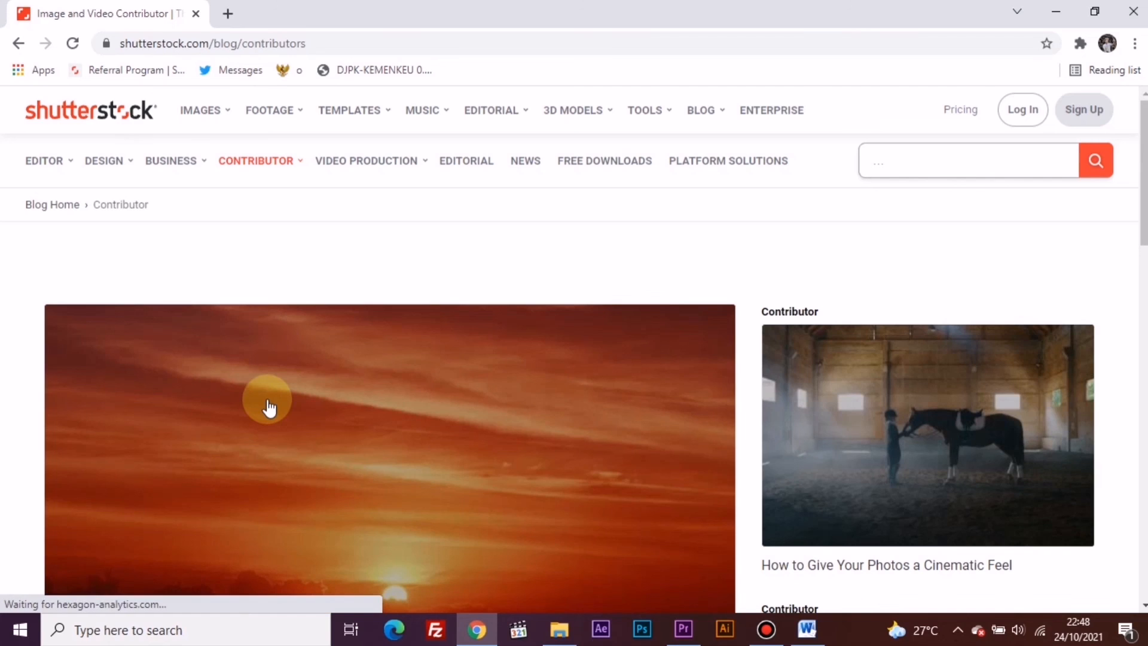
scroll(268, 407, "down", 4)
scroll(268, 407, "up", 2)
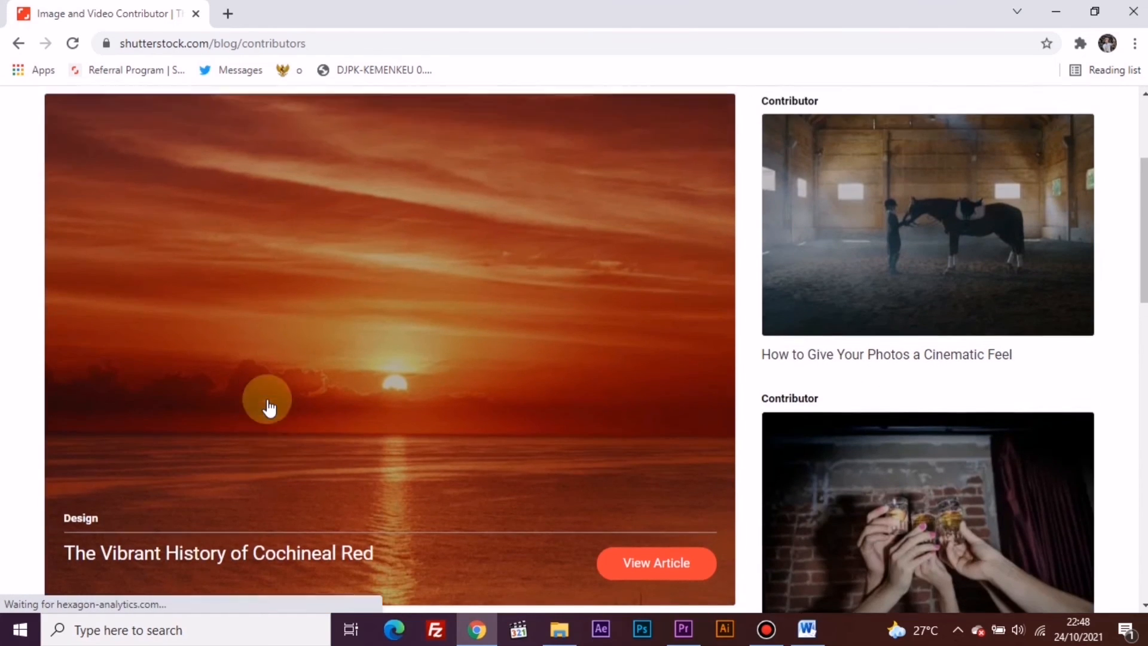
scroll(269, 406, "down", 2)
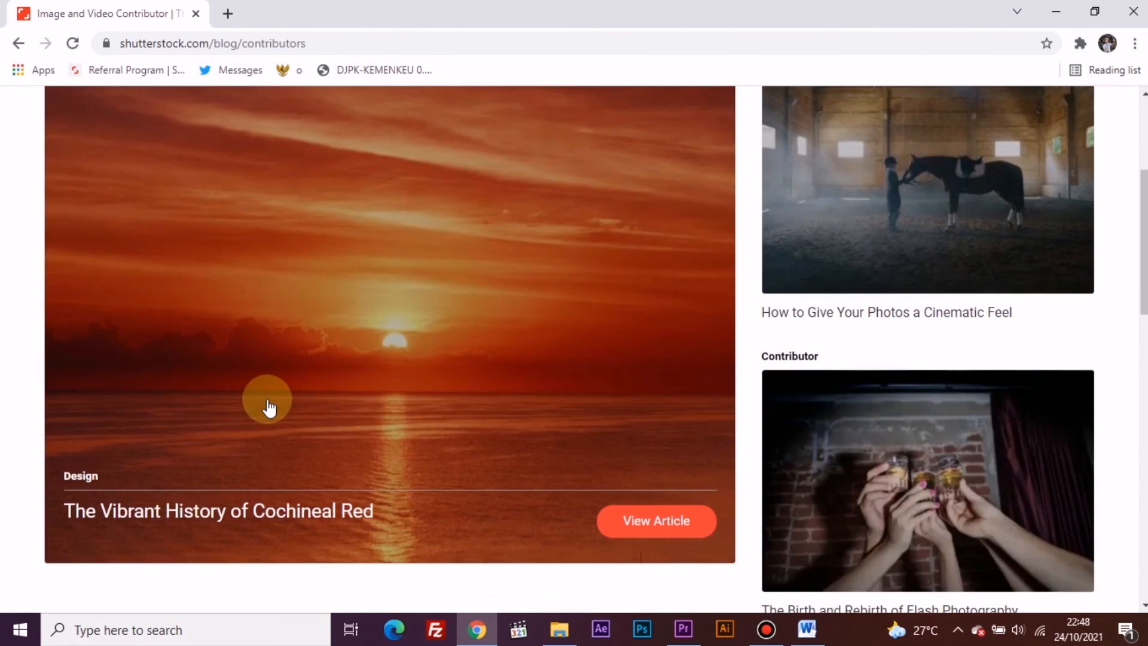